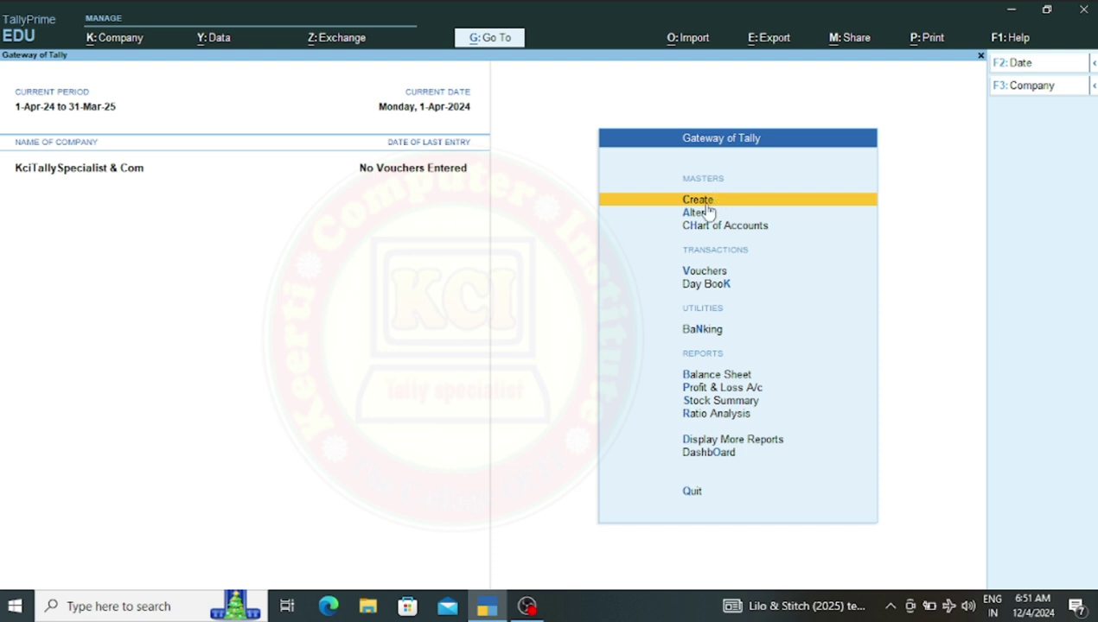
Open the List of Masters via Create under Masters on Gateway of Tally
{"action": "left_click", "coordinate": [700, 202]}
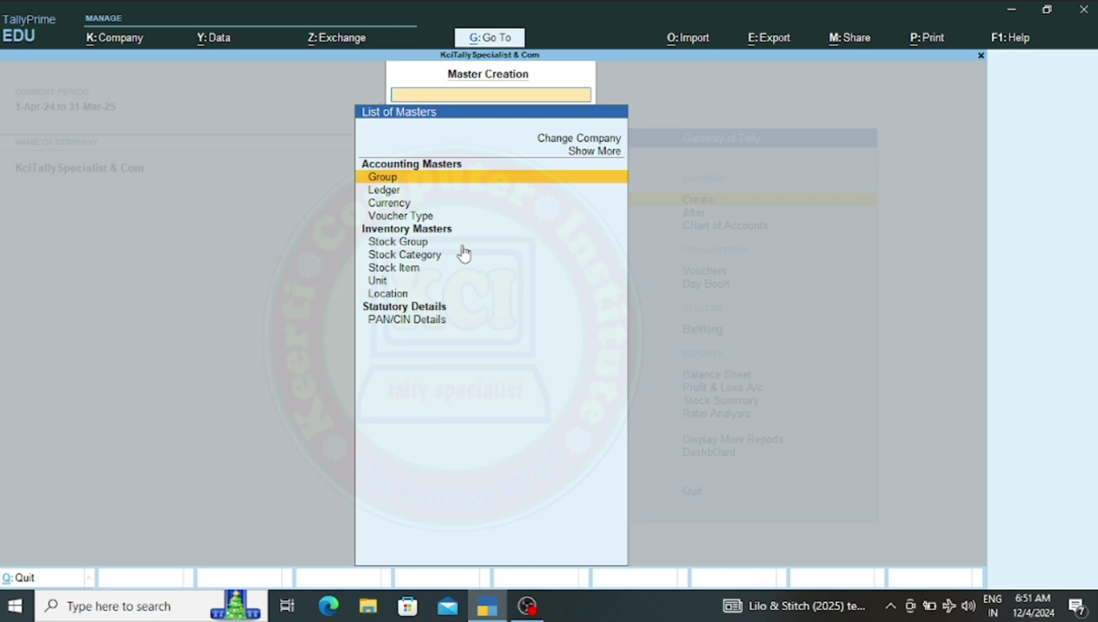
Choose Ledger under Accounting Masters to get a blank Ledger Creation form
{"action": "left_click", "coordinate": [385, 192]}
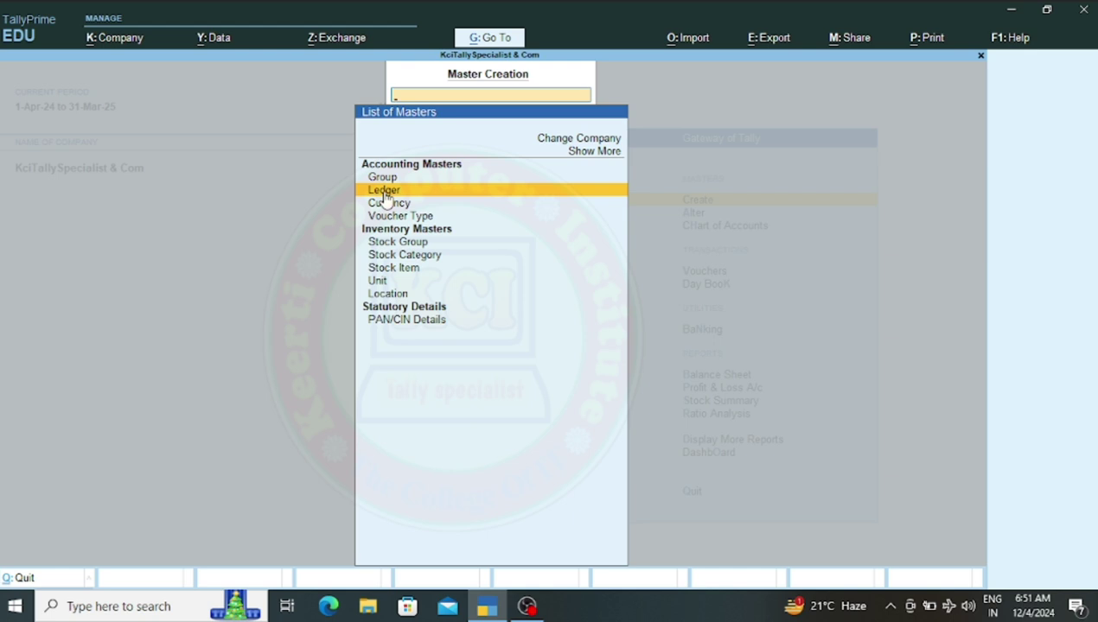
{"action": "left_click", "coordinate": [385, 192]}
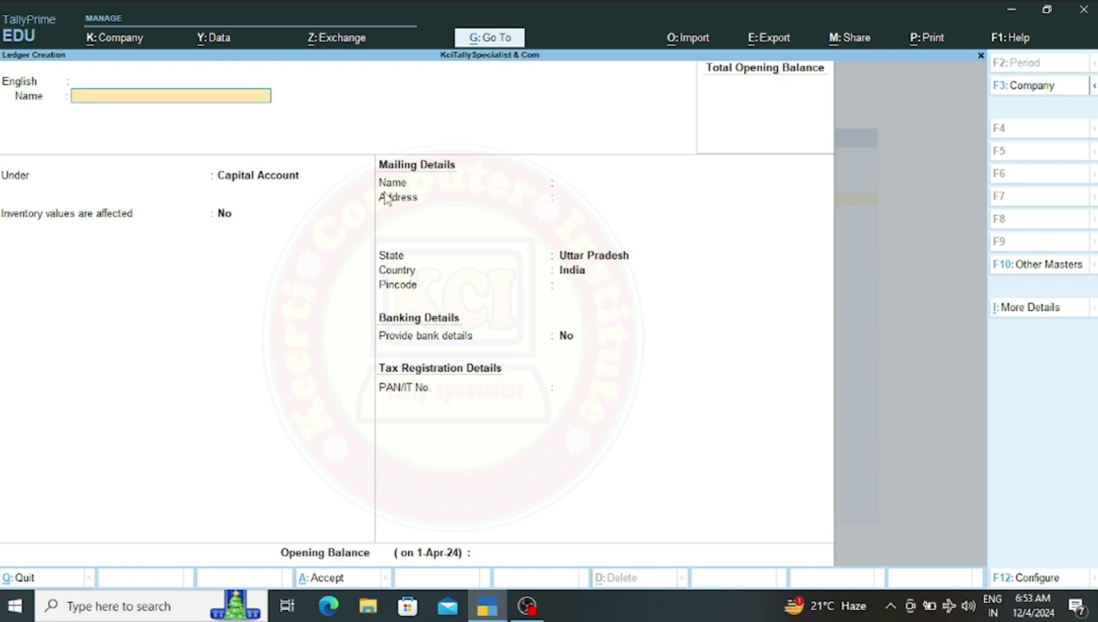
Name the new ledger 'IGST A/c' and place it under the Duties & Taxes group
{"action": "type", "text": "IGST A/c"}
{"action": "key", "text": "Return"}
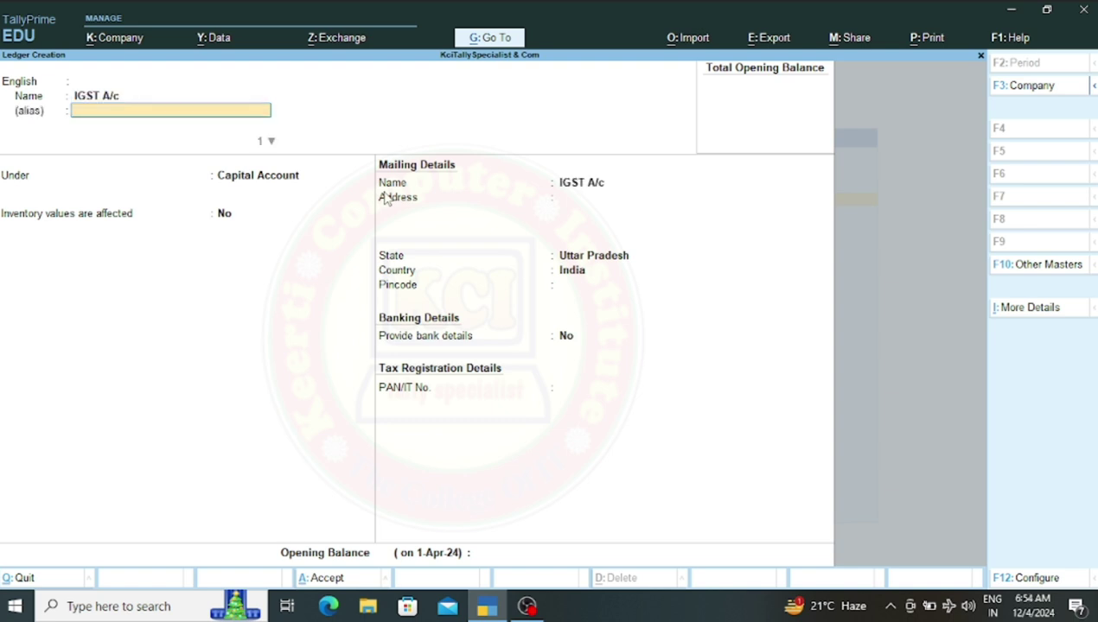
{"action": "key", "text": "Return"}
{"action": "key", "text": "Return"}
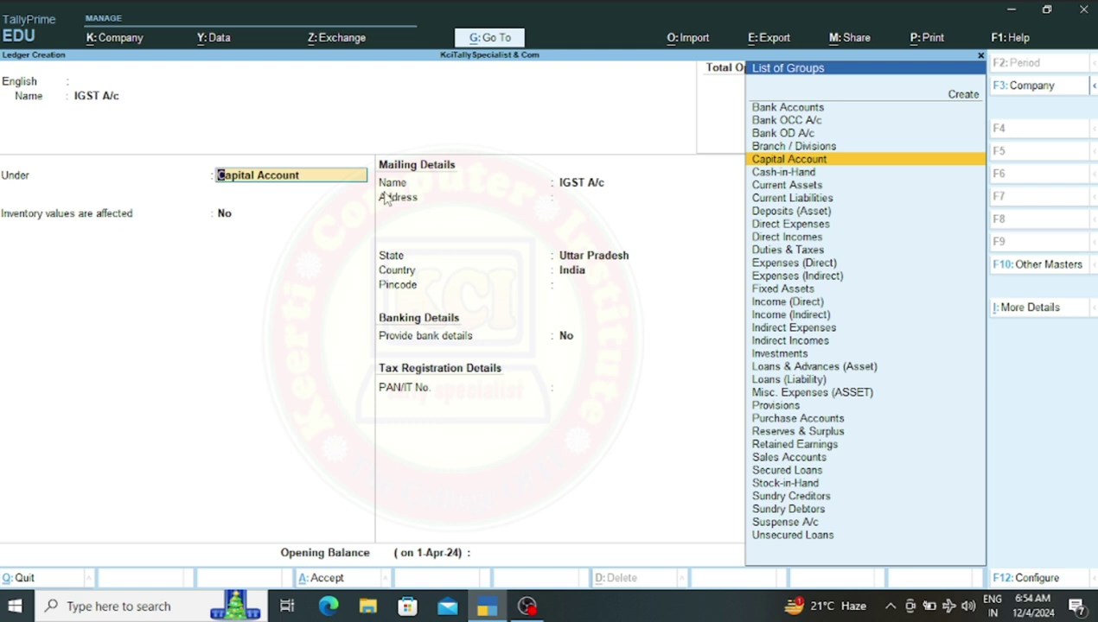
{"action": "type", "text": "D"}
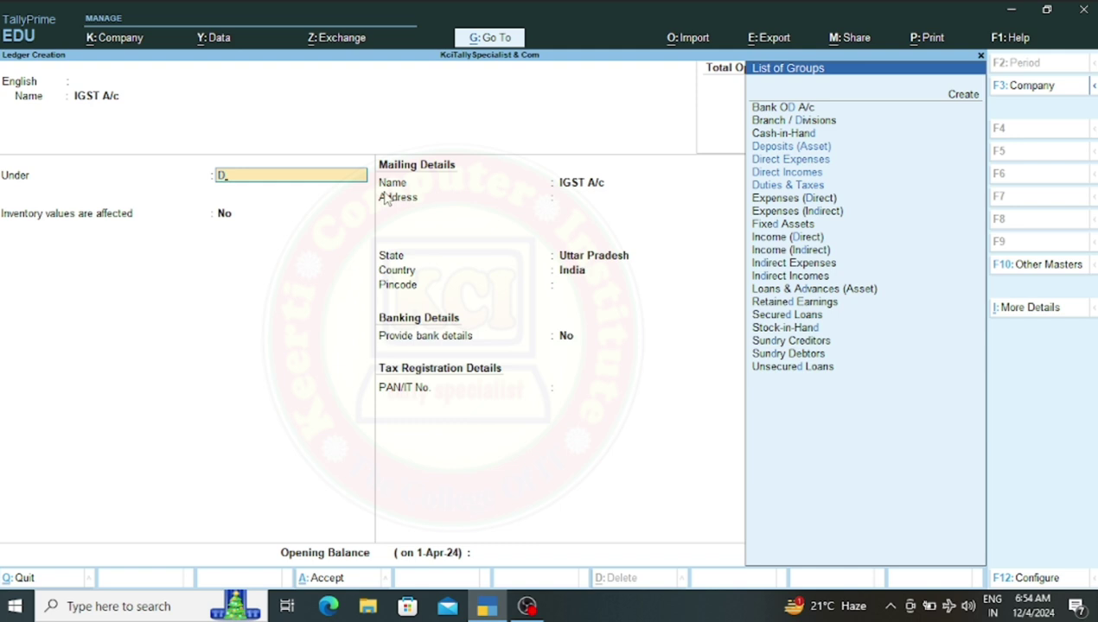
{"action": "key", "text": "Down"}
{"action": "key", "text": "Down"}
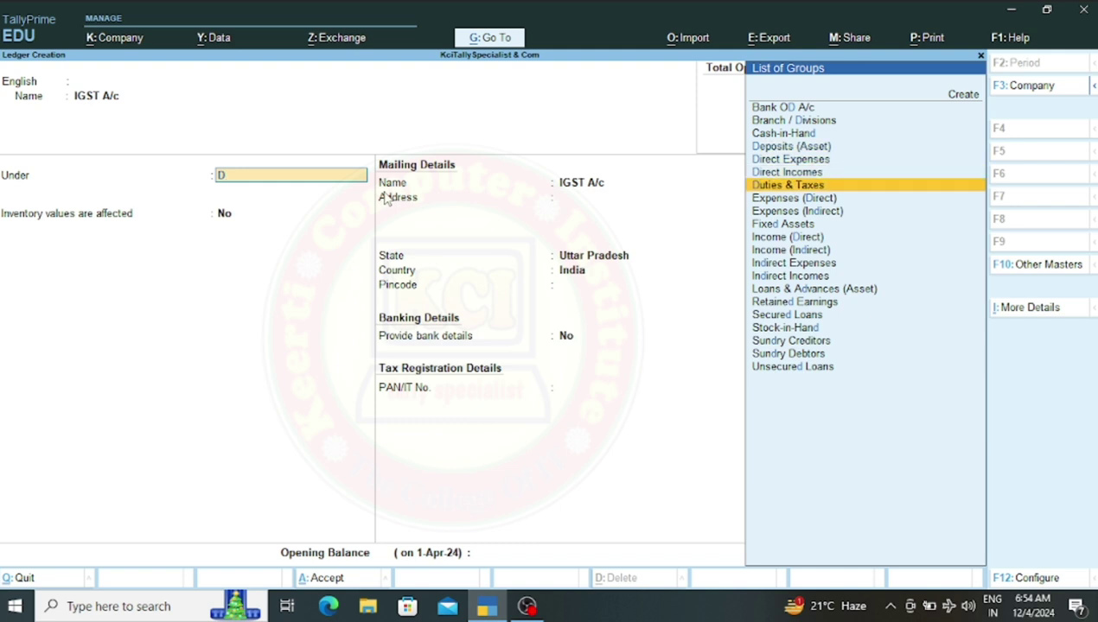
{"action": "key", "text": "Return"}
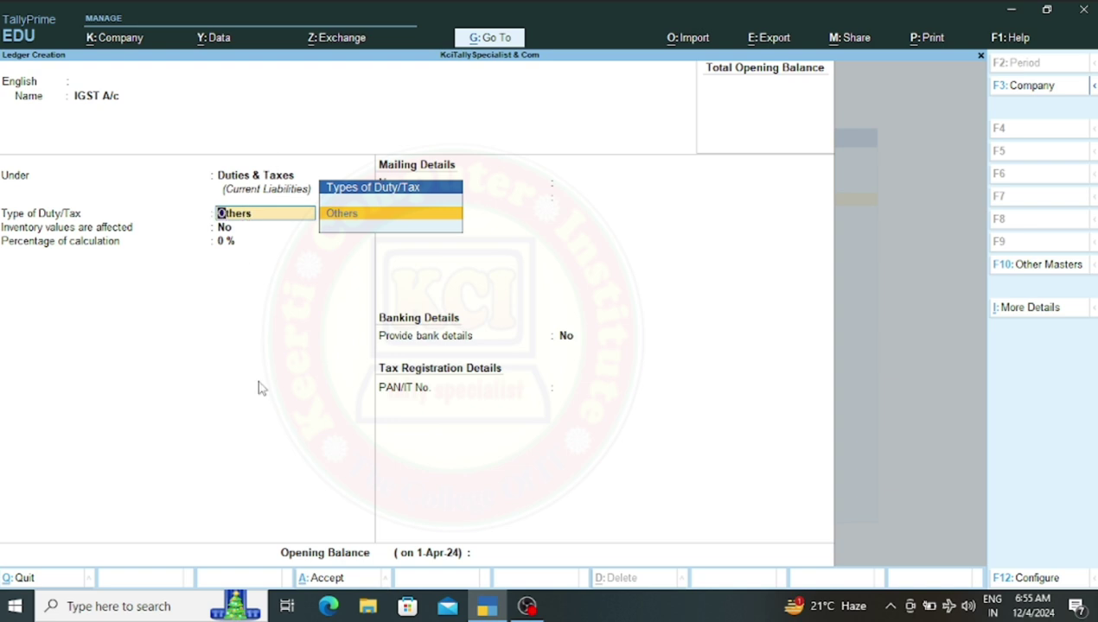
Set Enable Goods and Services Tax to Yes in the company features
{"action": "left_click", "coordinate": [112, 41]}
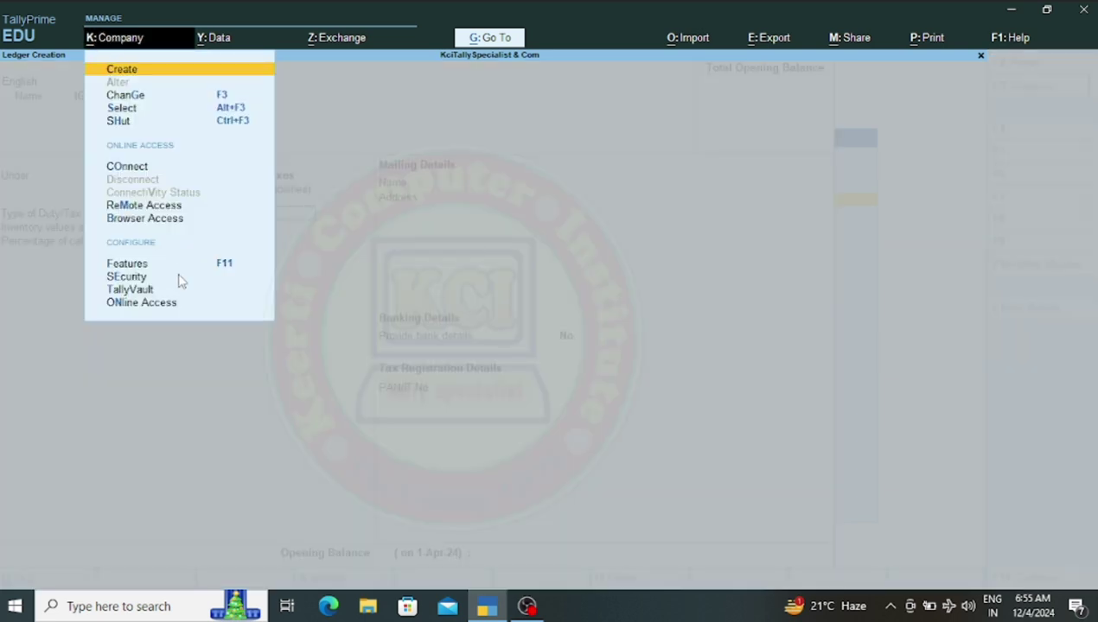
{"action": "left_click", "coordinate": [145, 267]}
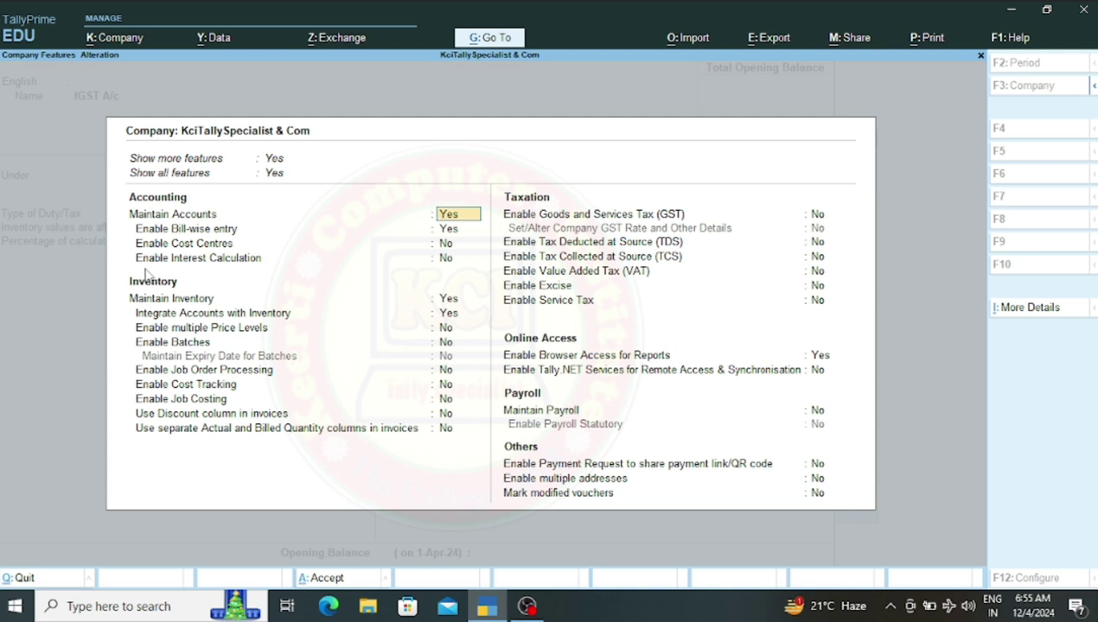
{"action": "key", "text": "Down"}
{"action": "key", "text": "Down"}
{"action": "key", "text": "Down"}
{"action": "key", "text": "Down"}
{"action": "key", "text": "Down"}
{"action": "key", "text": "Down"}
{"action": "key", "text": "Down"}
{"action": "key", "text": "Down"}
{"action": "key", "text": "Down"}
{"action": "key", "text": "Down"}
{"action": "key", "text": "Down"}
{"action": "key", "text": "Down"}
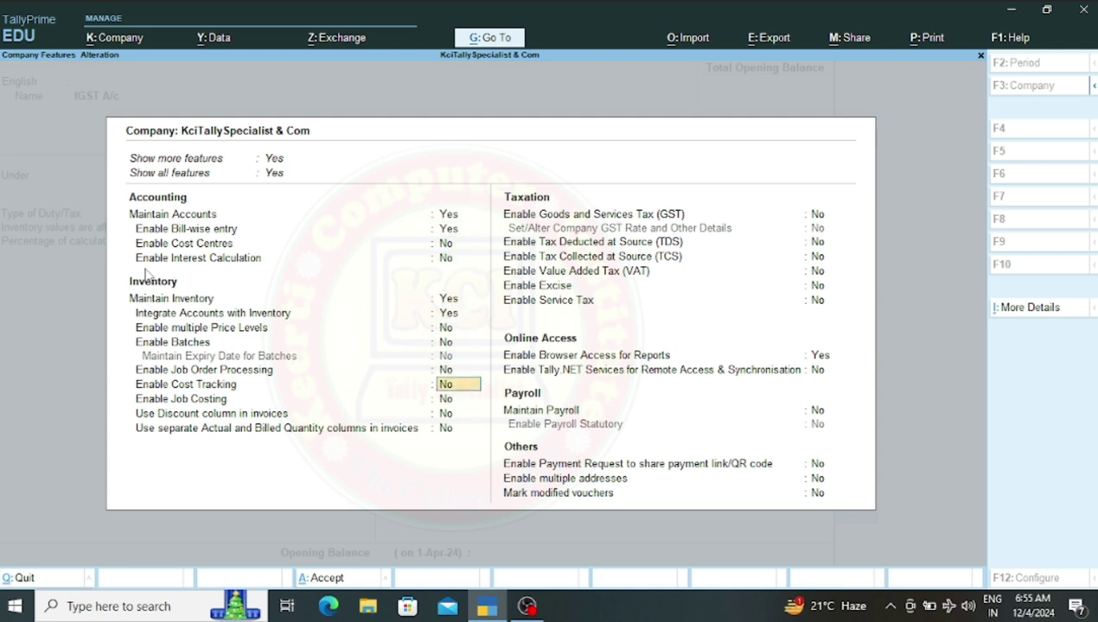
{"action": "key", "text": "Down"}
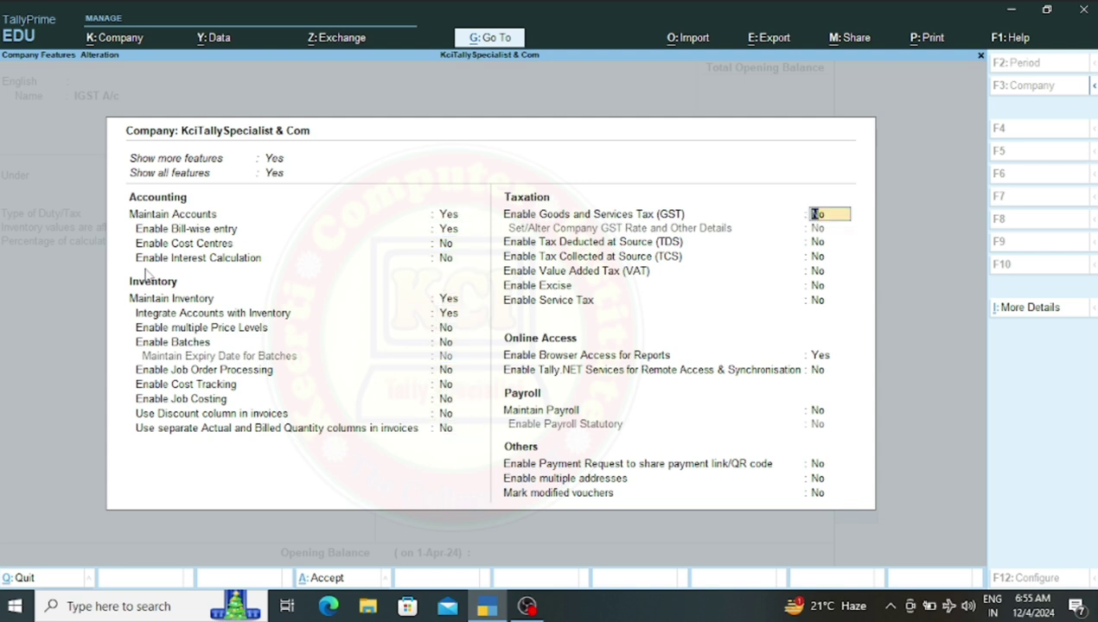
{"action": "type", "text": "y"}
{"action": "key", "text": "Return"}
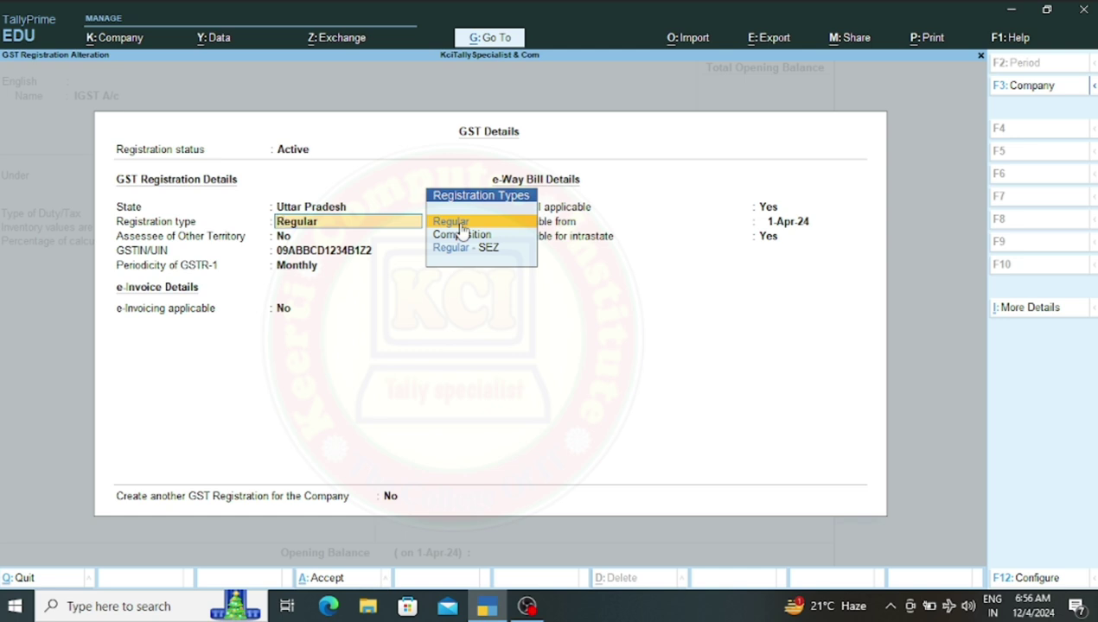
Accept Regular registration in GST Details and save the company features
{"action": "key", "text": "Return"}
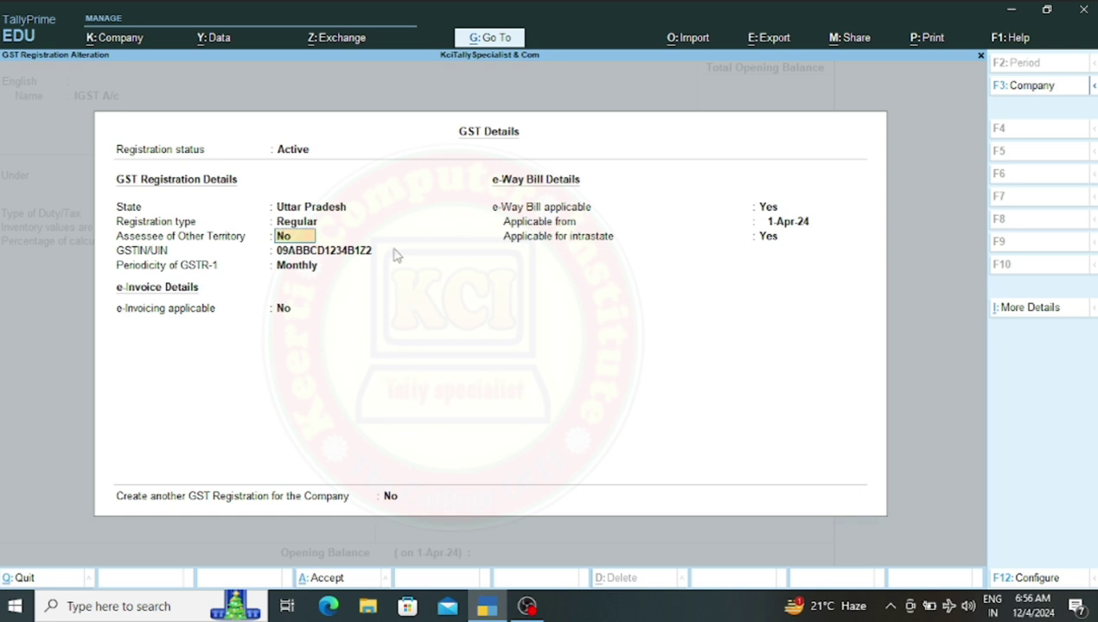
{"action": "key", "text": "Return"}
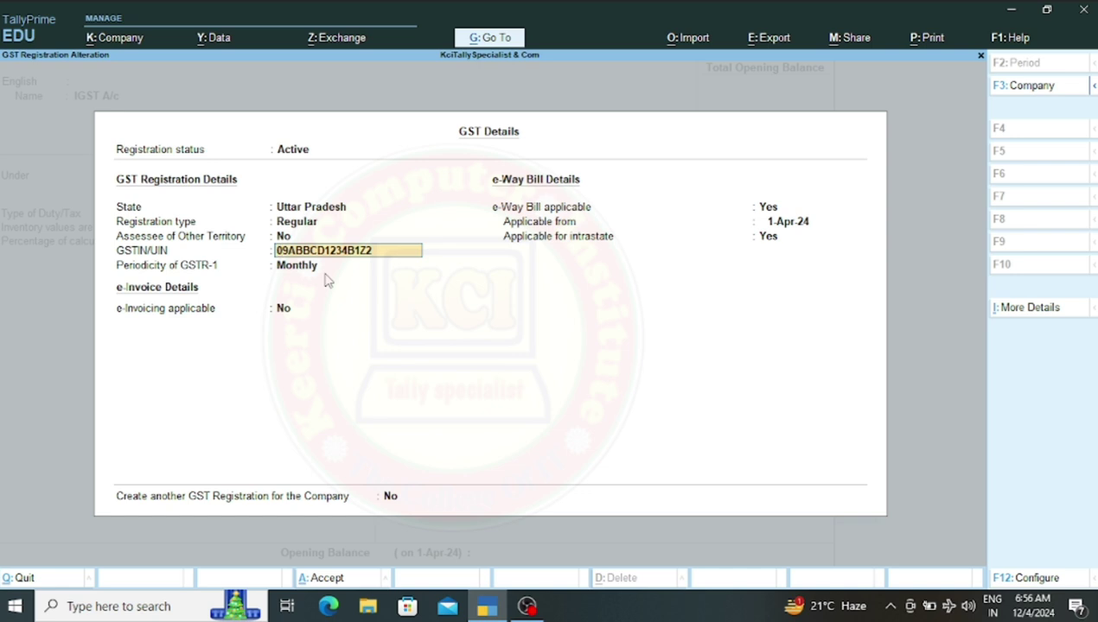
{"action": "key", "text": "Return"}
{"action": "key", "text": "Return"}
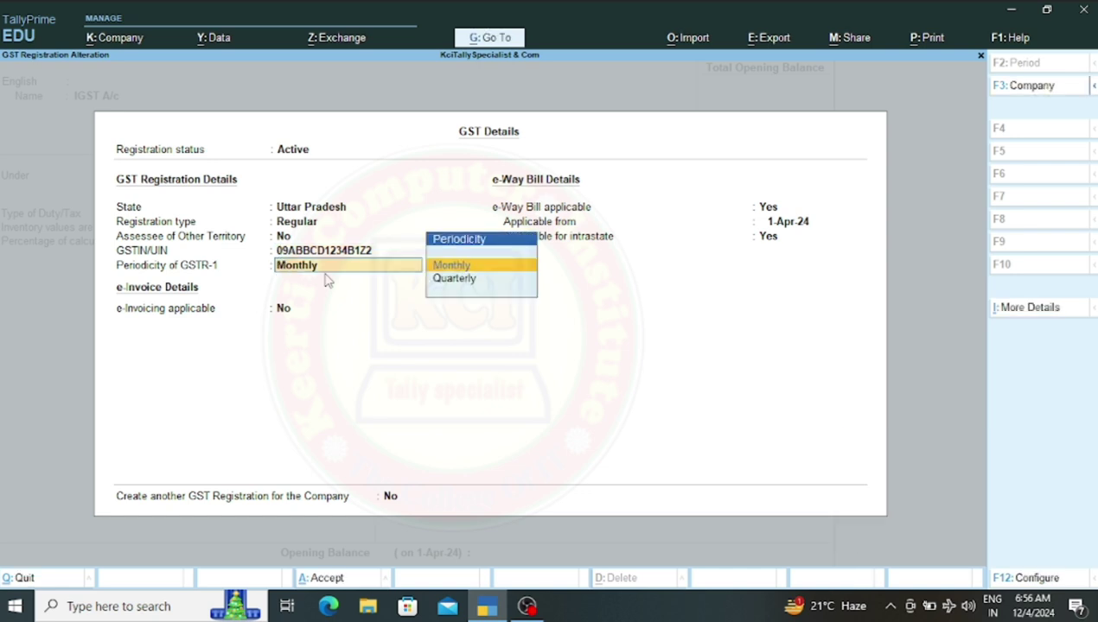
{"action": "key", "text": "ctrl"}
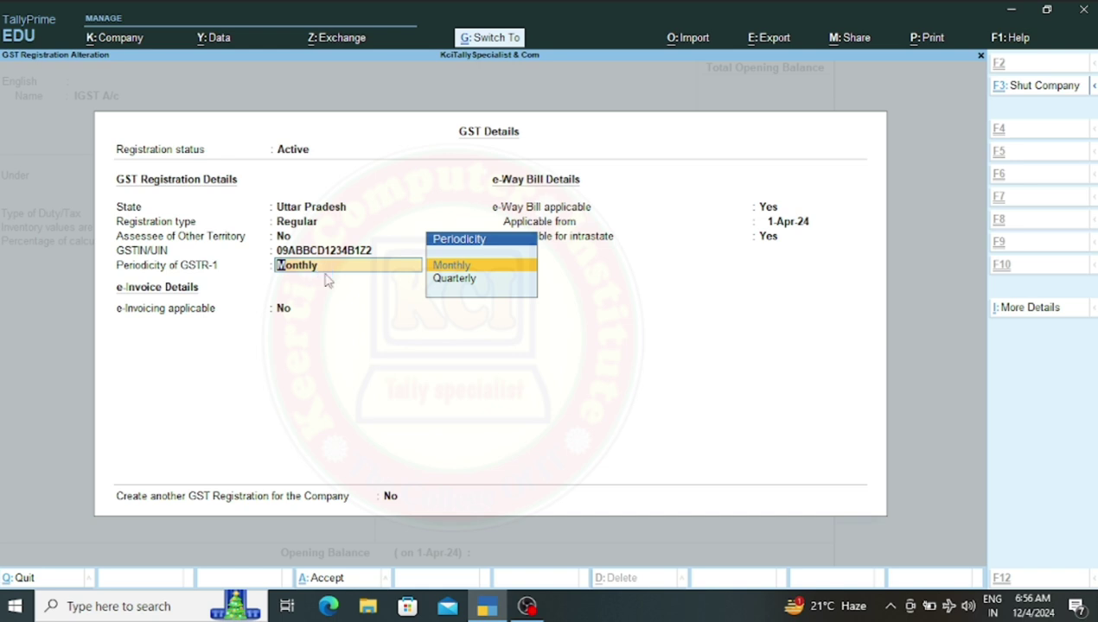
{"action": "key", "text": "ctrl+a"}
{"action": "key", "text": "ctrl"}
{"action": "key", "text": "ctrl+a"}
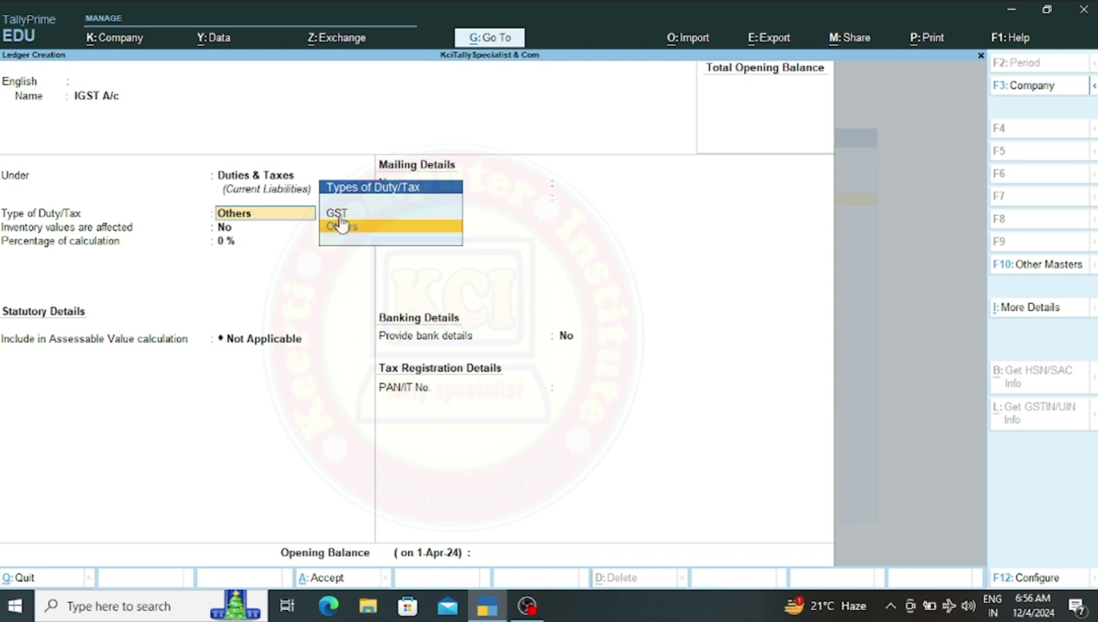
Set IGST A/c to GST duty, tax type IGST at 12%, rounding Not Applicable, and save
{"action": "key", "text": "Up"}
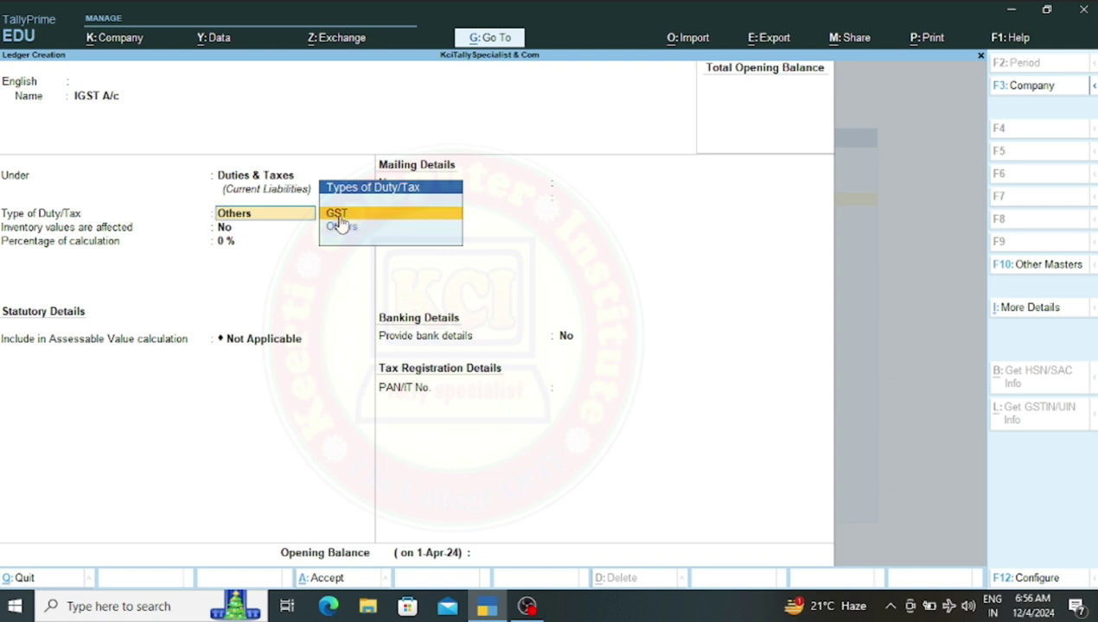
{"action": "key", "text": "Return"}
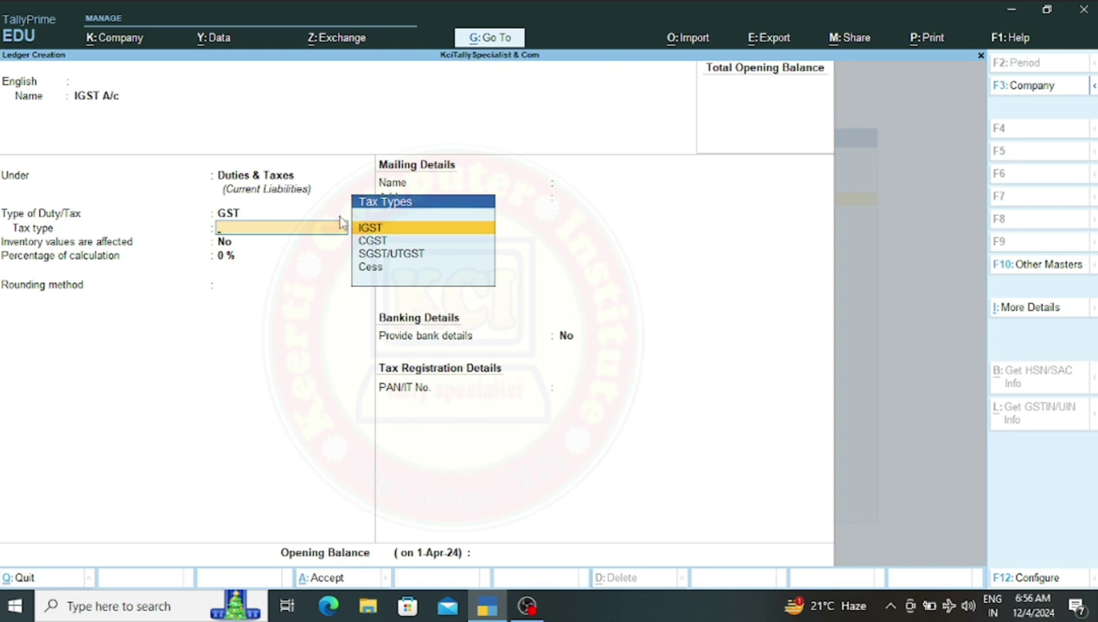
{"action": "key", "text": "Return"}
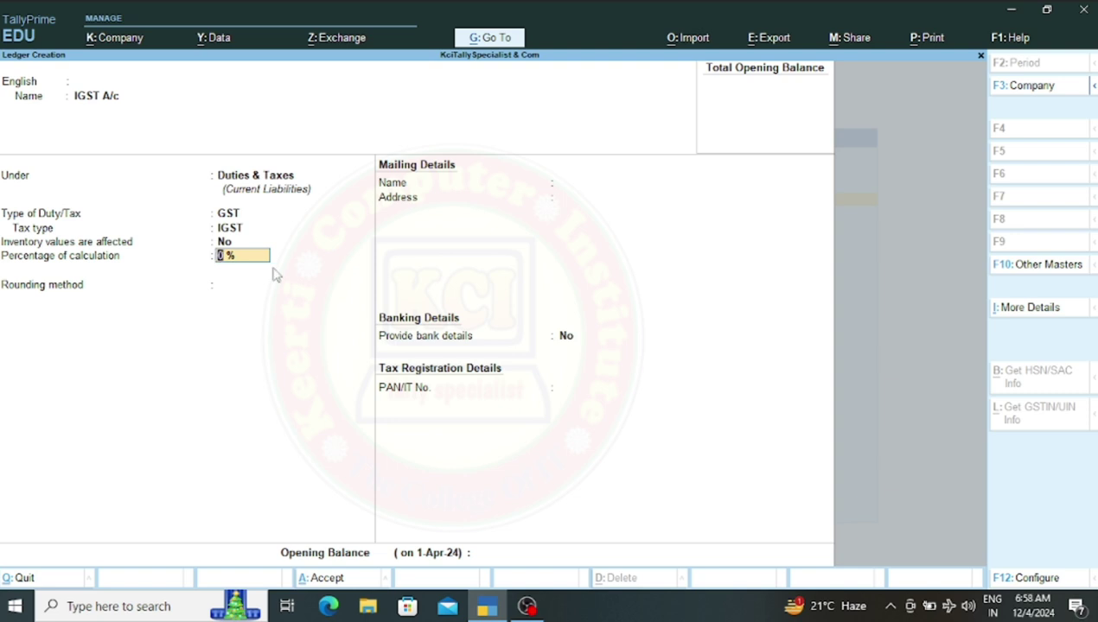
{"action": "type", "text": "12"}
{"action": "key", "text": "Return"}
{"action": "key", "text": "Return"}
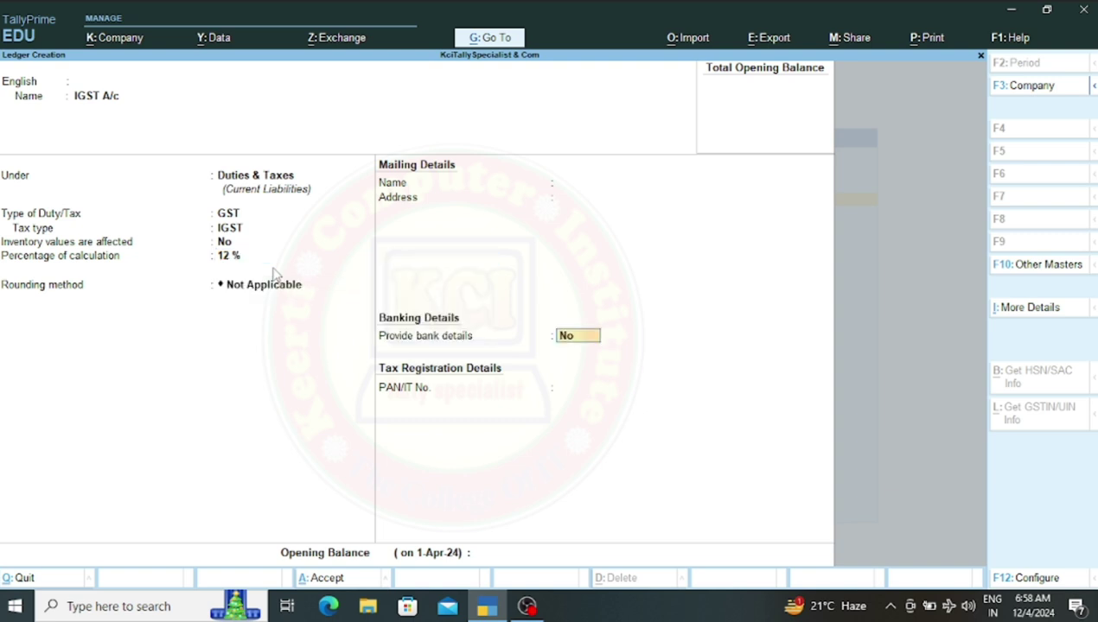
{"action": "key", "text": "Return"}
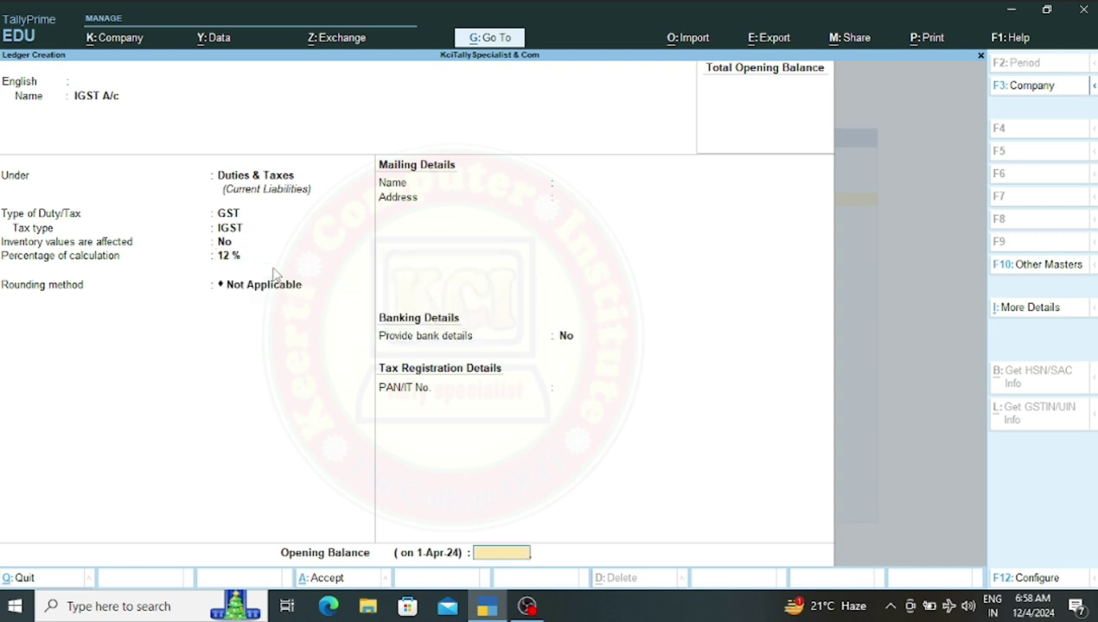
{"action": "key", "text": "ctrl+a"}
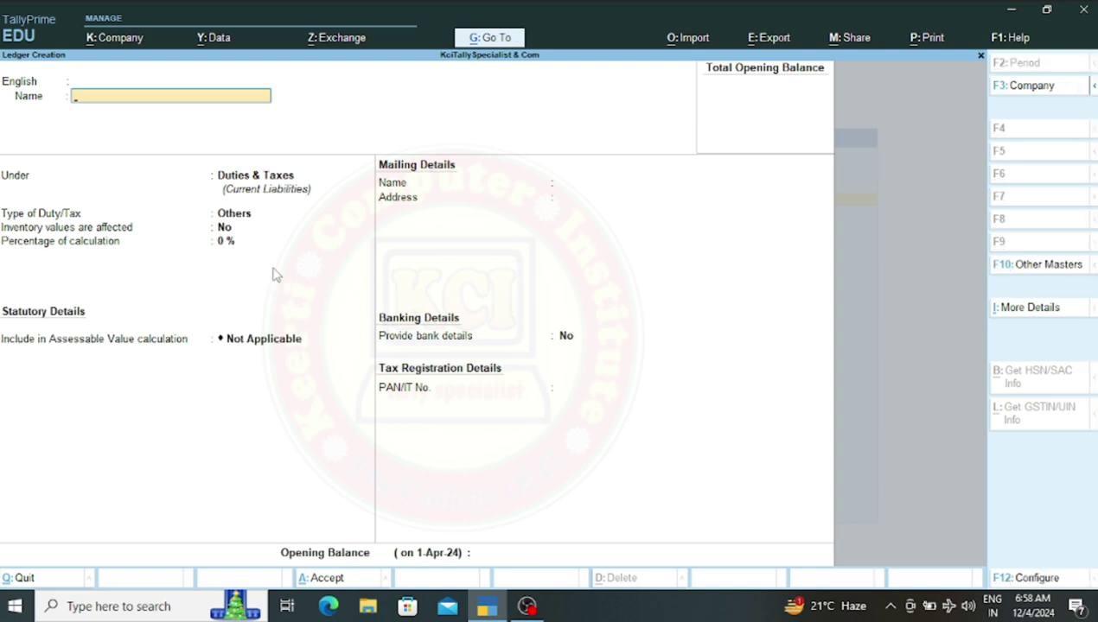
Create a 'CGST' ledger under Duties & Taxes with GST duty type and CGST tax type
{"action": "type", "text": "CGST"}
{"action": "key", "text": "Return"}
{"action": "key", "text": "Return"}
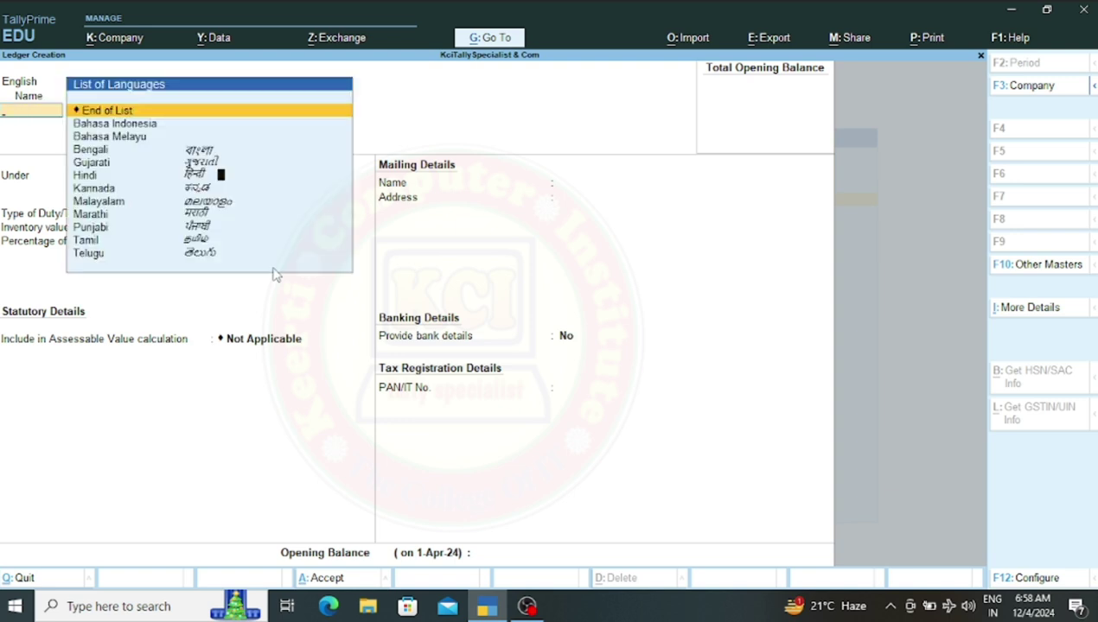
{"action": "key", "text": "Return"}
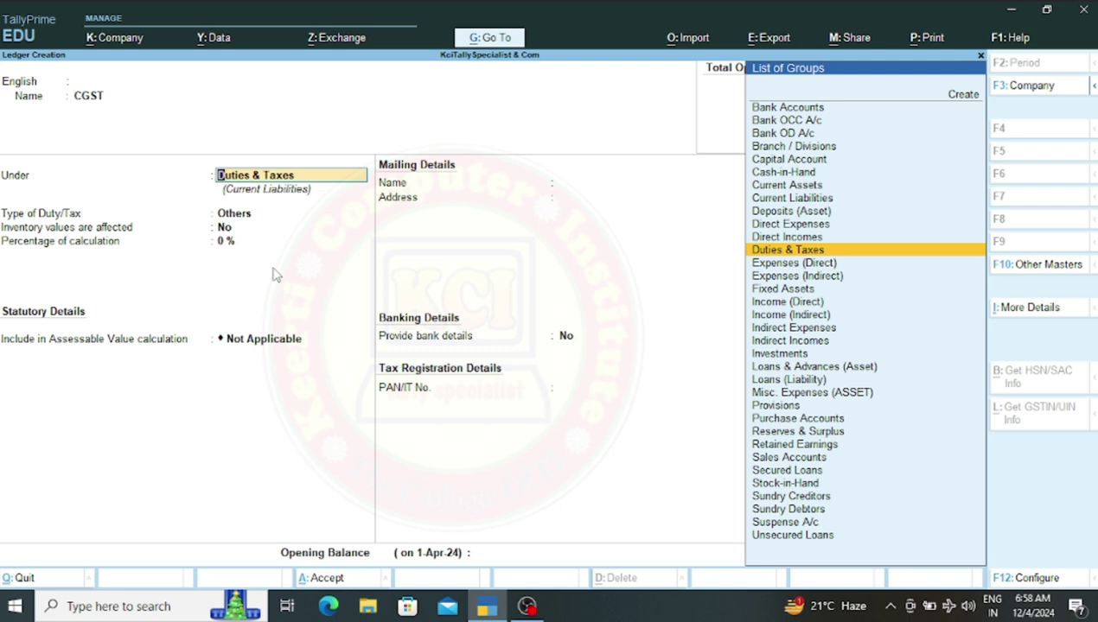
{"action": "key", "text": "Return"}
{"action": "key", "text": "Up"}
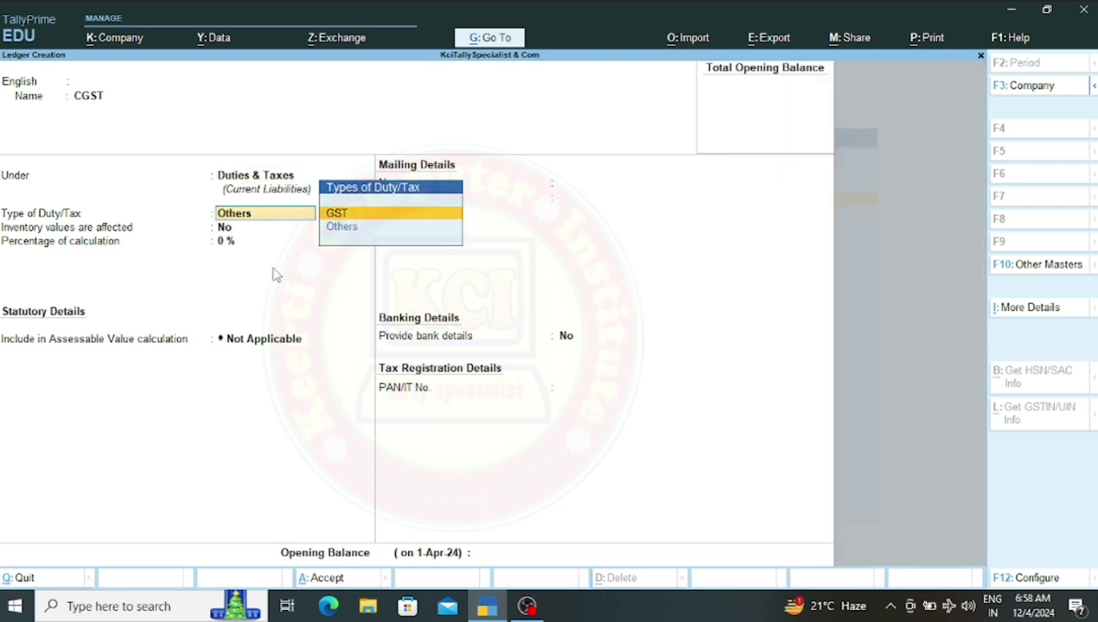
{"action": "key", "text": "Return"}
{"action": "key", "text": "Down"}
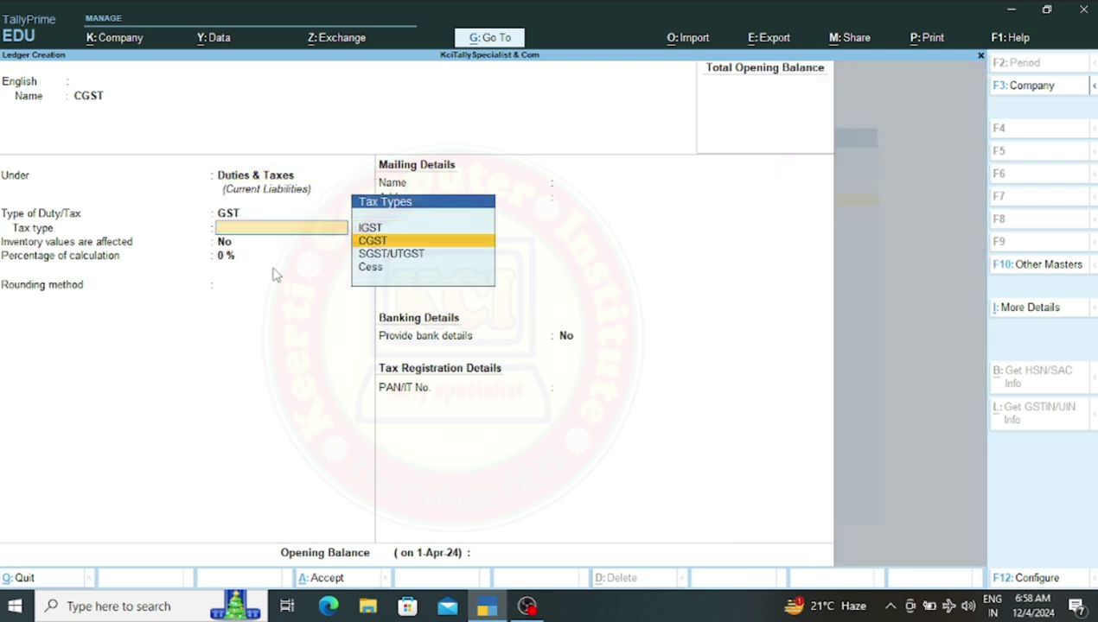
{"action": "key", "text": "Return"}
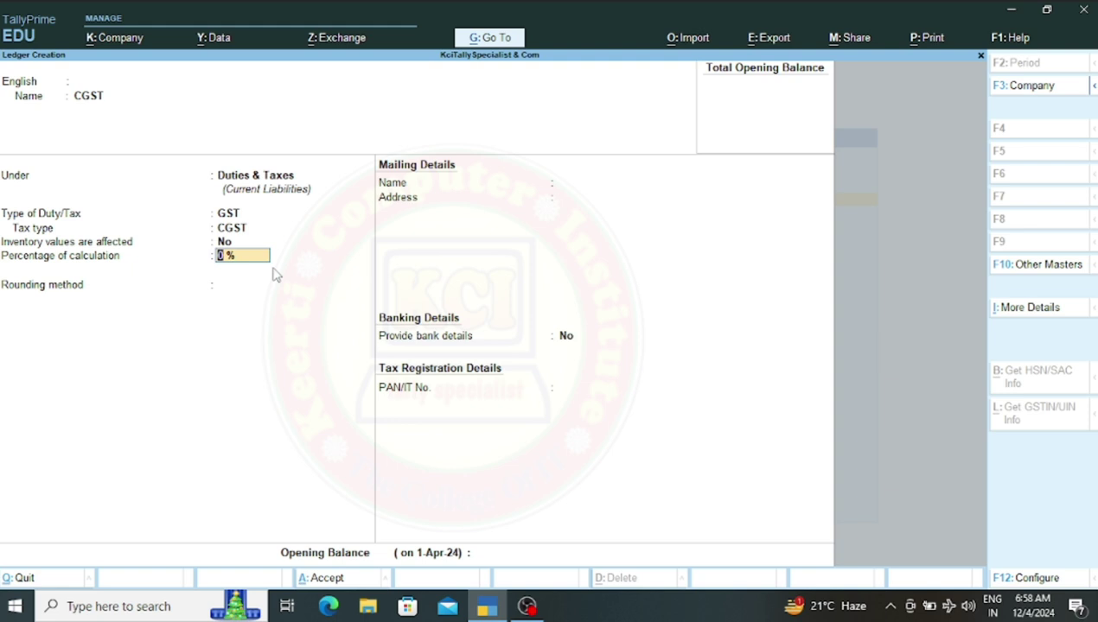
Enter 6% as the CGST rate and leave rounding as Not Applicable
{"action": "type", "text": "6"}
{"action": "key", "text": "Return"}
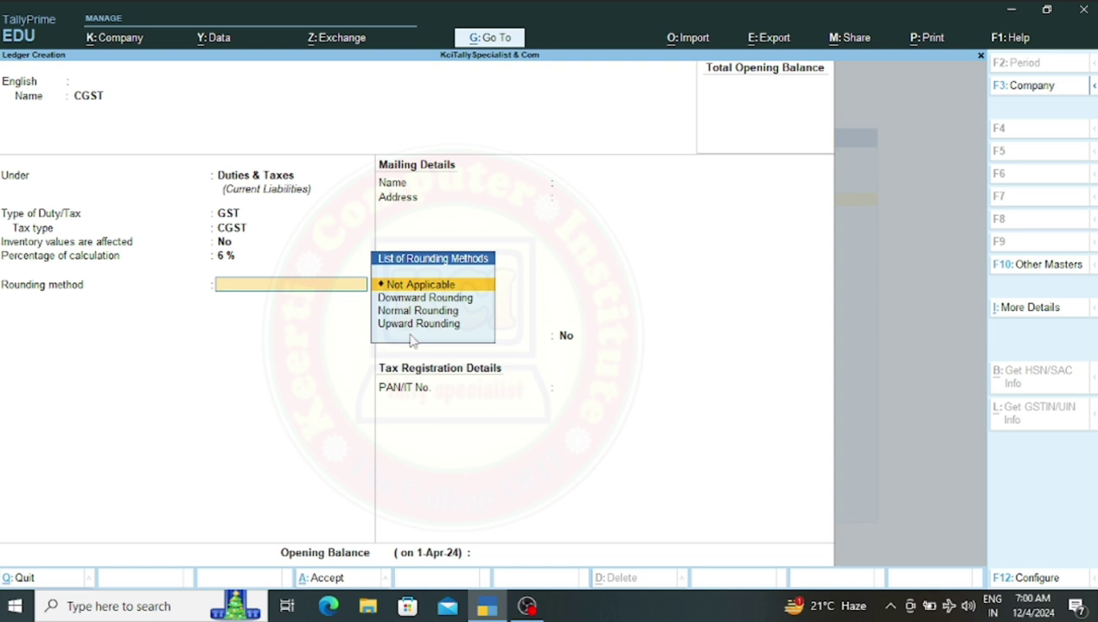
{"action": "key", "text": "Return"}
{"action": "key", "text": "ctrl"}
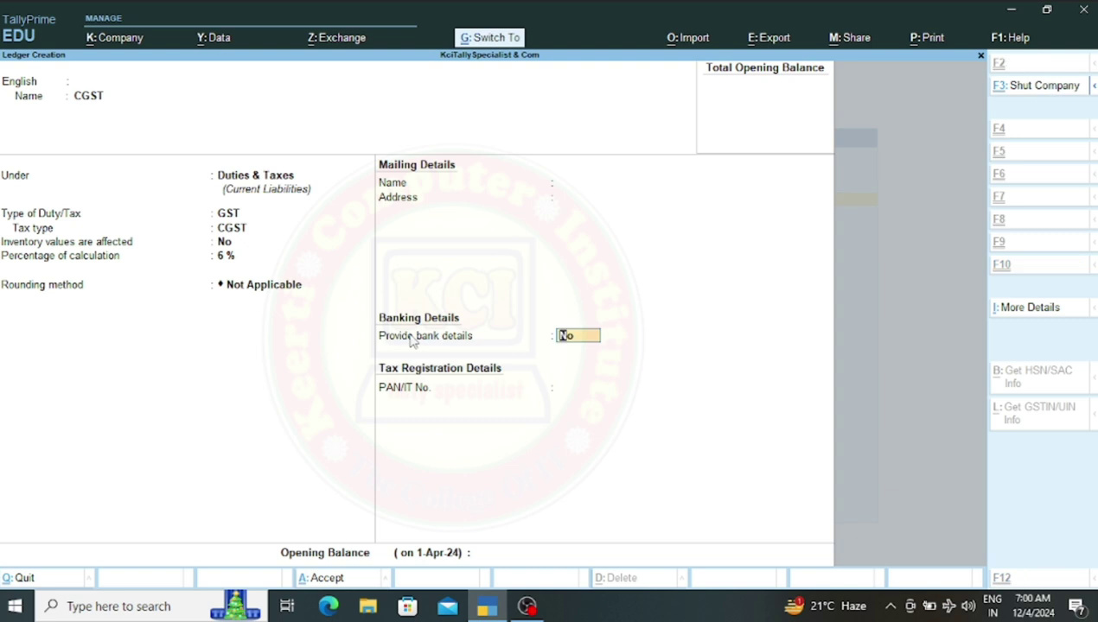
Save the CGST ledger and start an 'SGST' ledger under Duties & Taxes
{"action": "key", "text": "ctrl+a"}
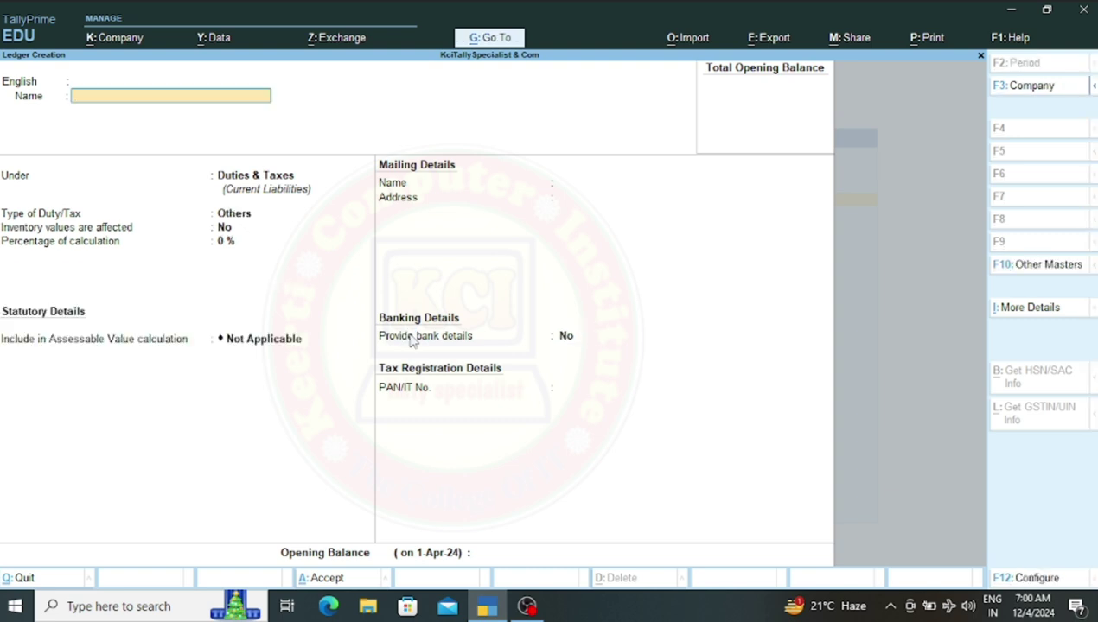
{"action": "type", "text": "SGST"}
{"action": "key", "text": "Return"}
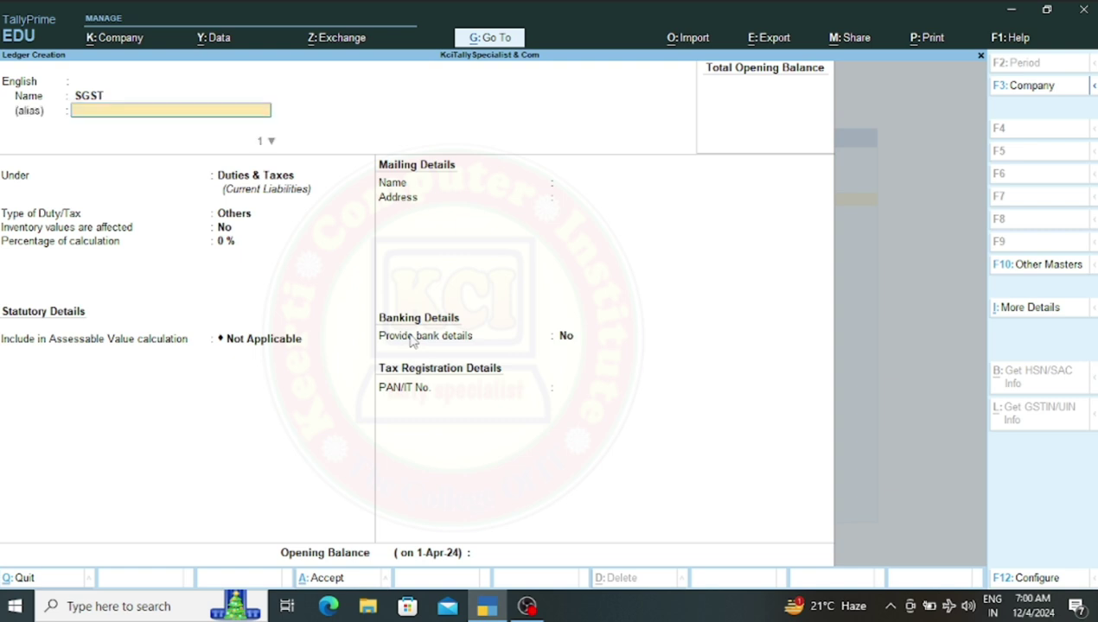
{"action": "key", "text": "Return"}
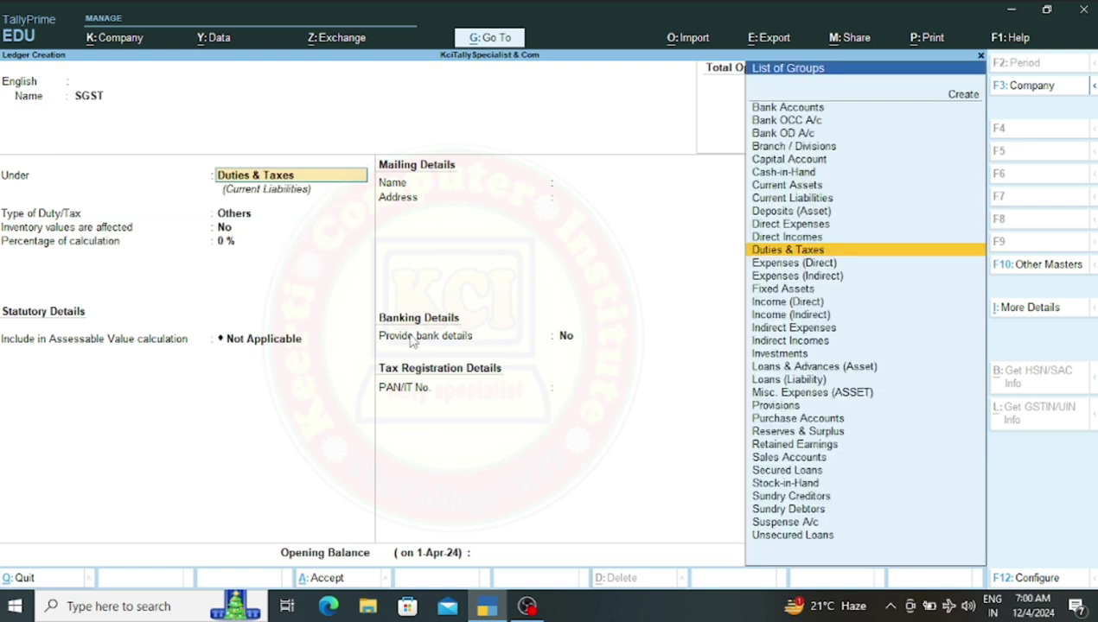
{"action": "key", "text": "Return"}
Set SGST to GST duty, tax type SGST/UTGST at 6%, no rounding, and save
{"action": "key", "text": "Up"}
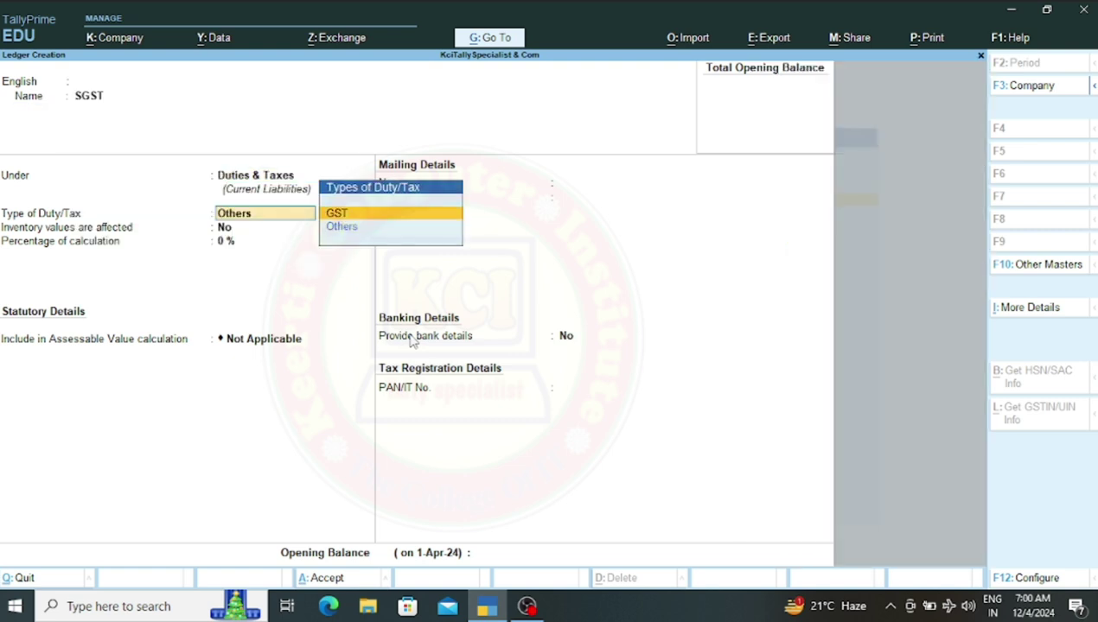
{"action": "key", "text": "Return"}
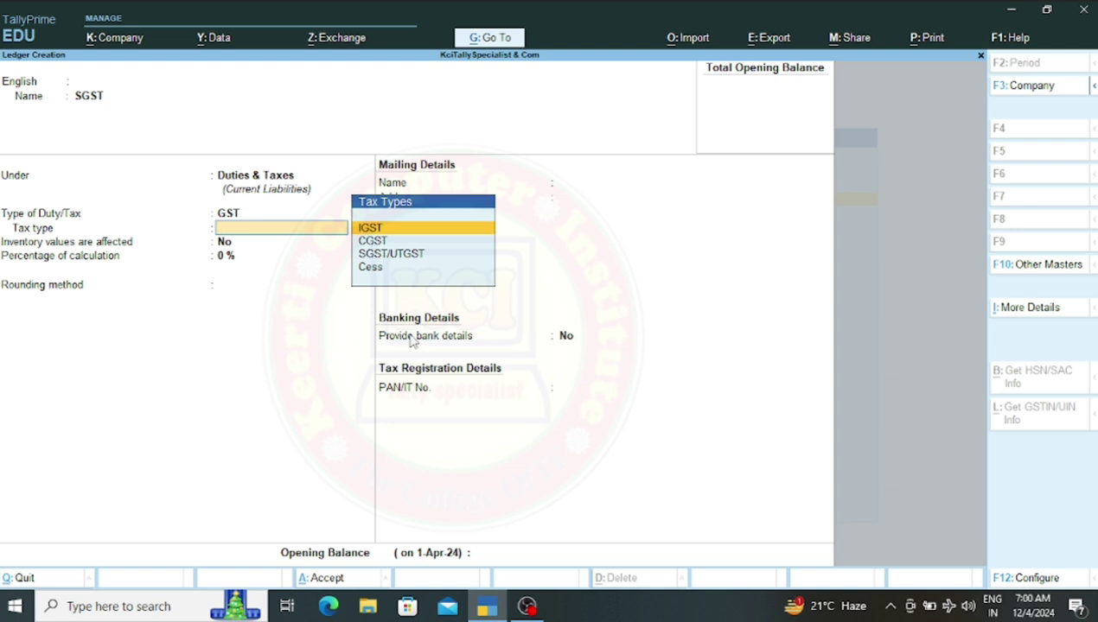
{"action": "key", "text": "Down"}
{"action": "key", "text": "Down"}
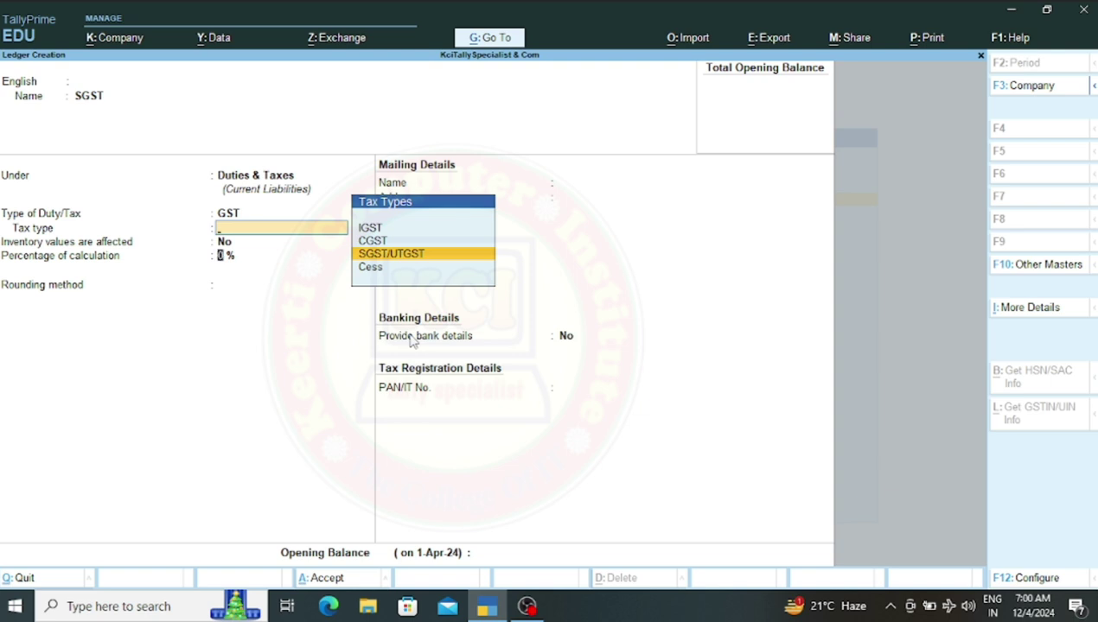
{"action": "key", "text": "Return"}
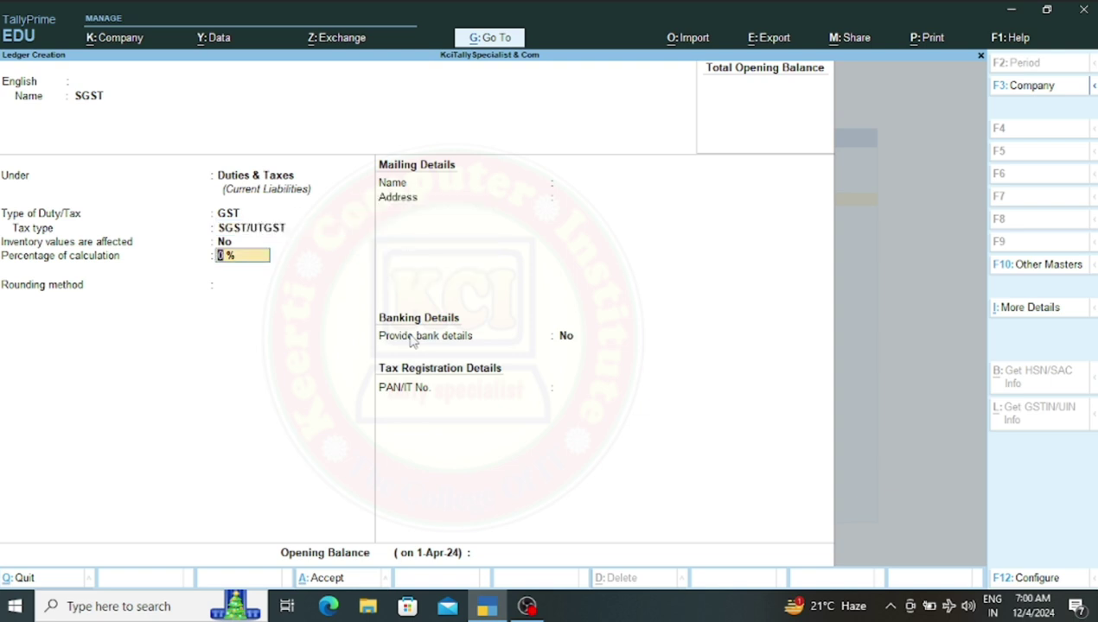
{"action": "type", "text": "6"}
{"action": "key", "text": "Return"}
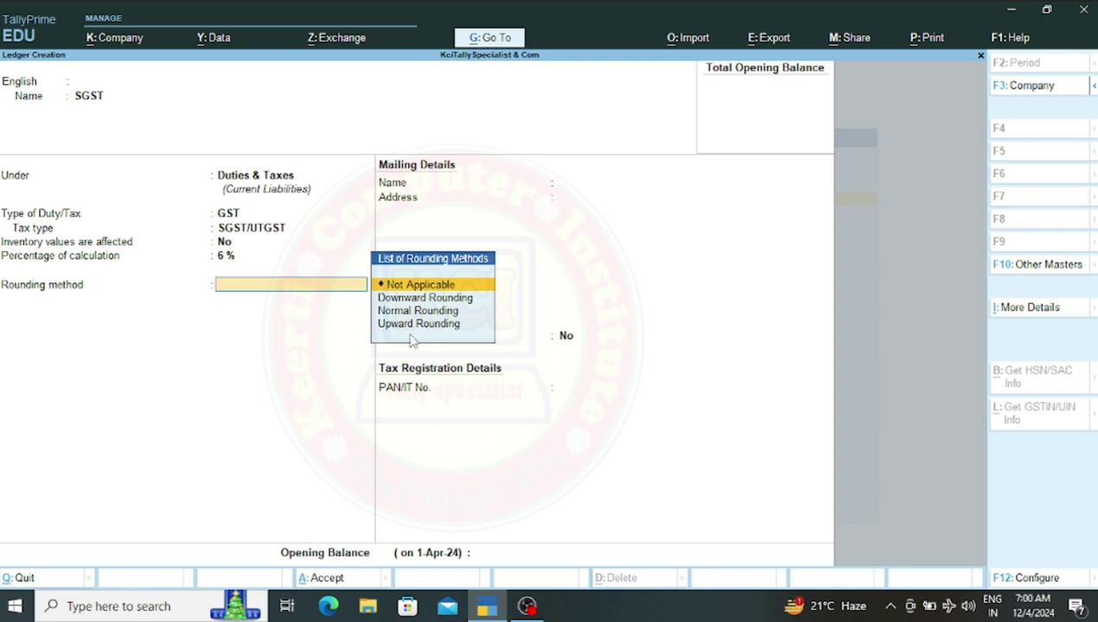
{"action": "key", "text": "Return"}
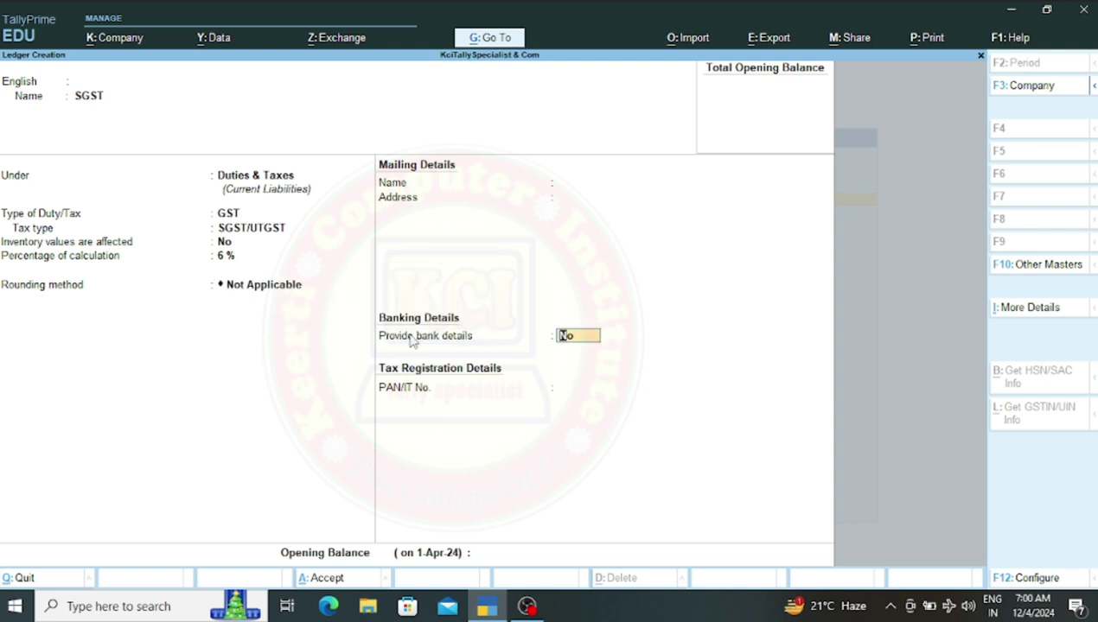
{"action": "key", "text": "Return"}
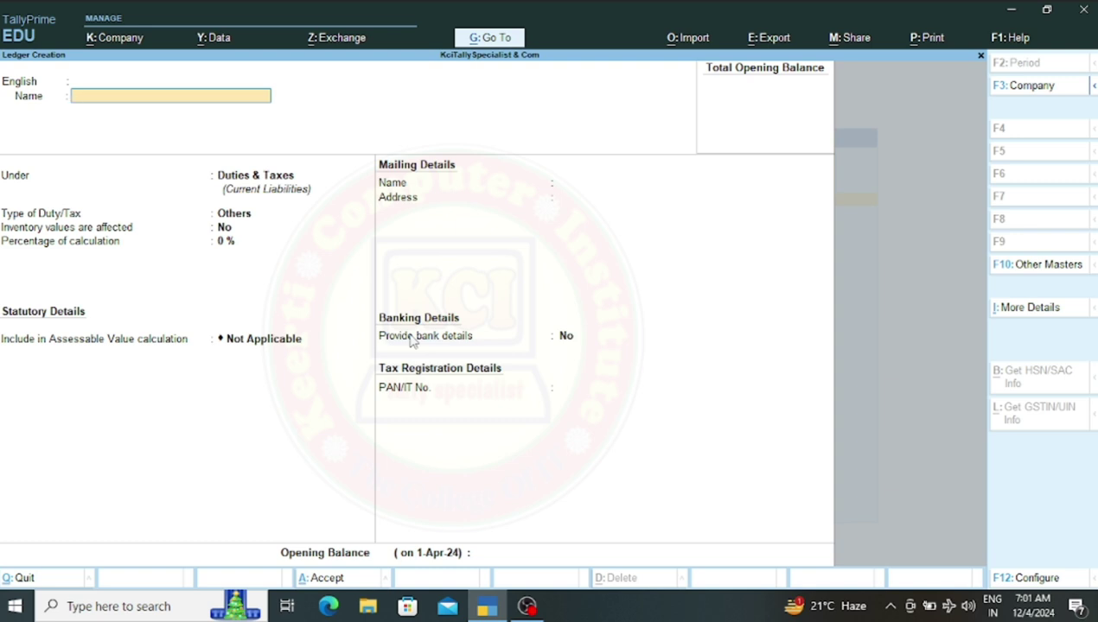
Name the ledger 'Suspense A/c', pick the Suspense A/c group, and save it
{"action": "type", "text": "Suspense A/c"}
{"action": "key", "text": "Return"}
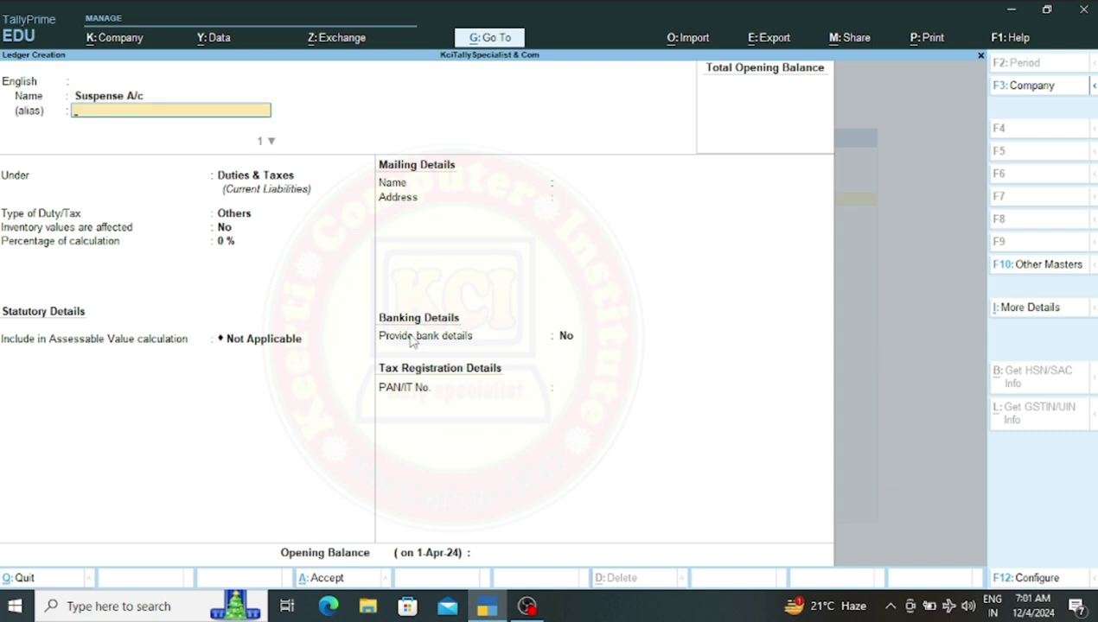
{"action": "key", "text": "Return"}
{"action": "key", "text": "Return"}
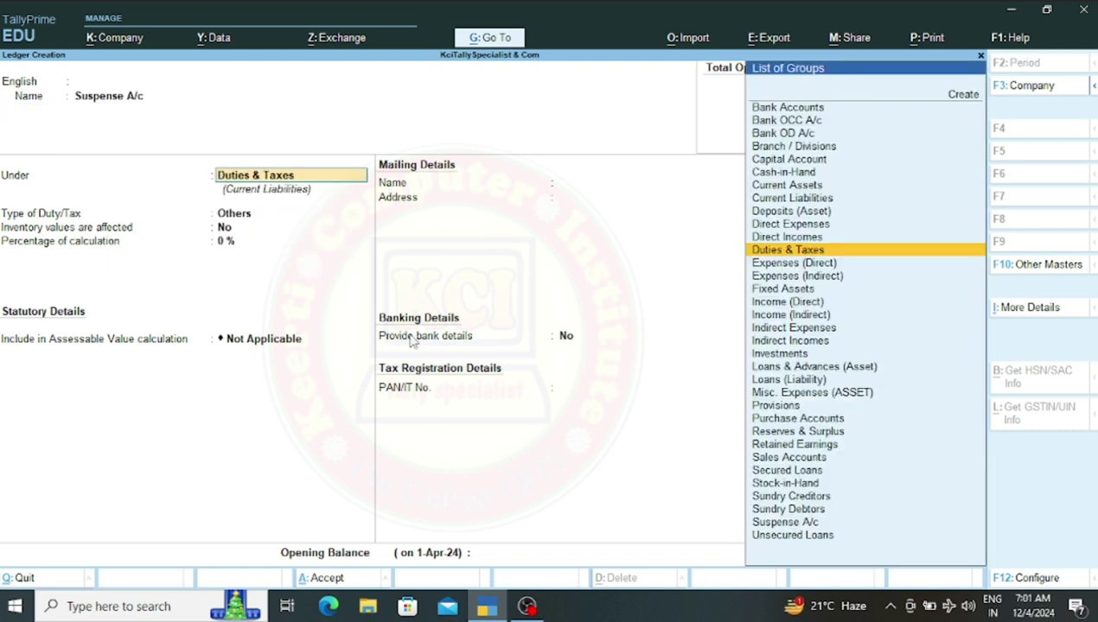
{"action": "type", "text": "S"}
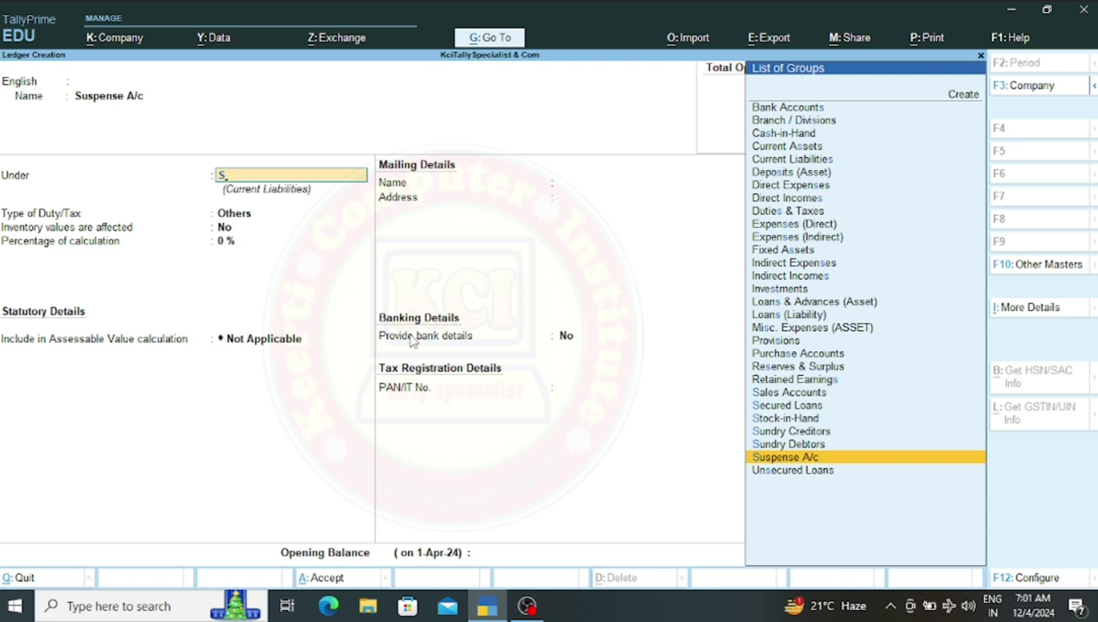
{"action": "key", "text": "Return"}
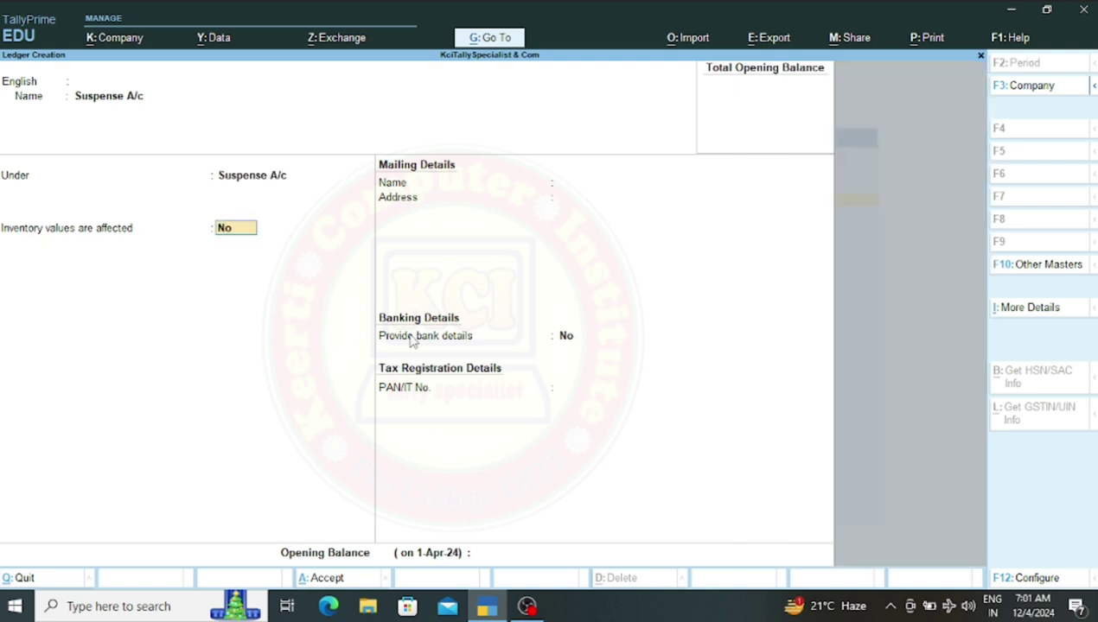
{"action": "key", "text": "ctrl"}
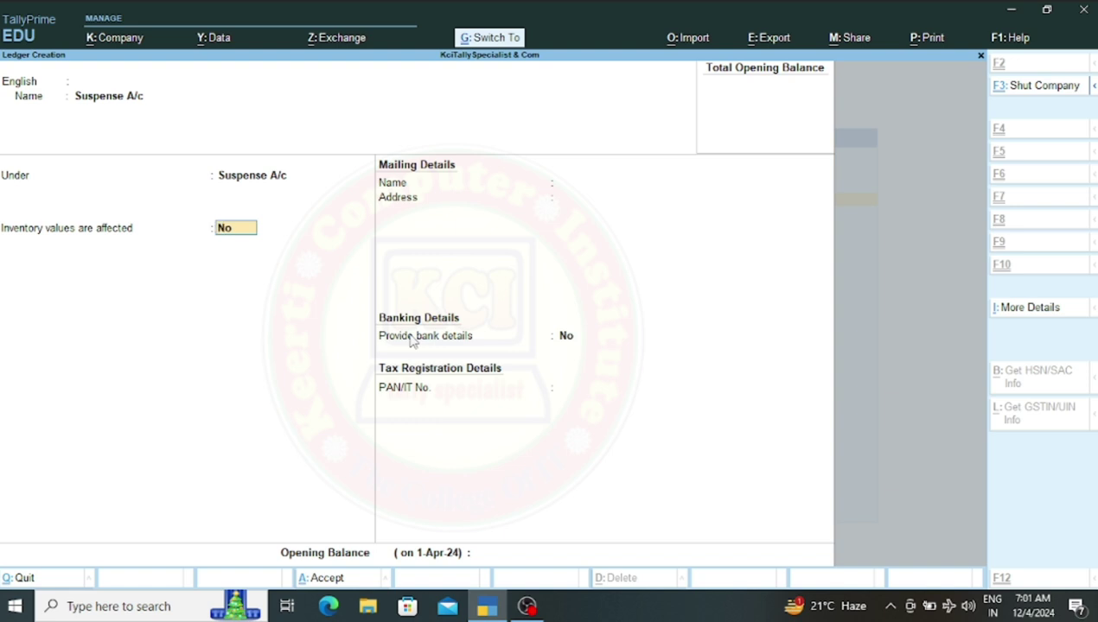
{"action": "key", "text": "ctrl+a"}
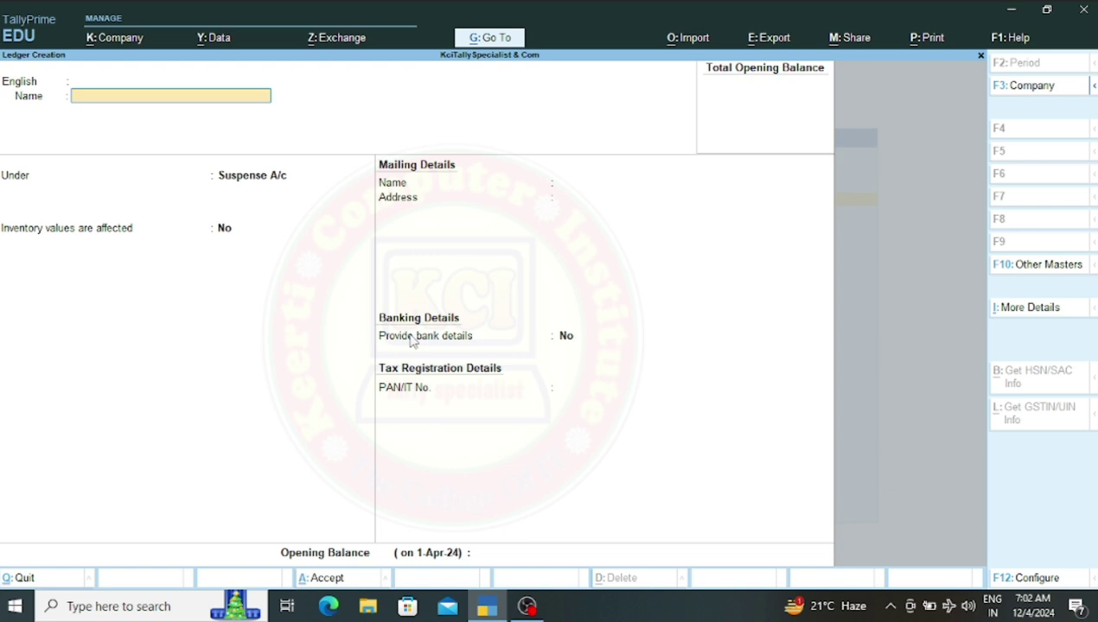
Name the ledger 'Drawing A/c', pick the Capital Account group, and save it
{"action": "type", "text": "Drawing A/c"}
{"action": "key", "text": "Return"}
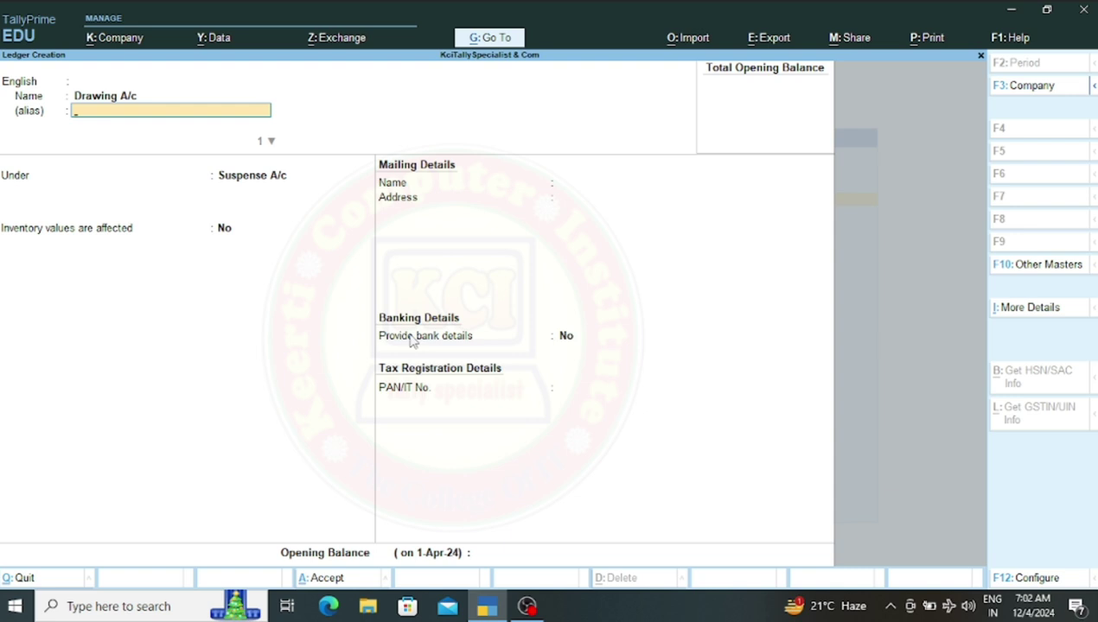
{"action": "key", "text": "Return"}
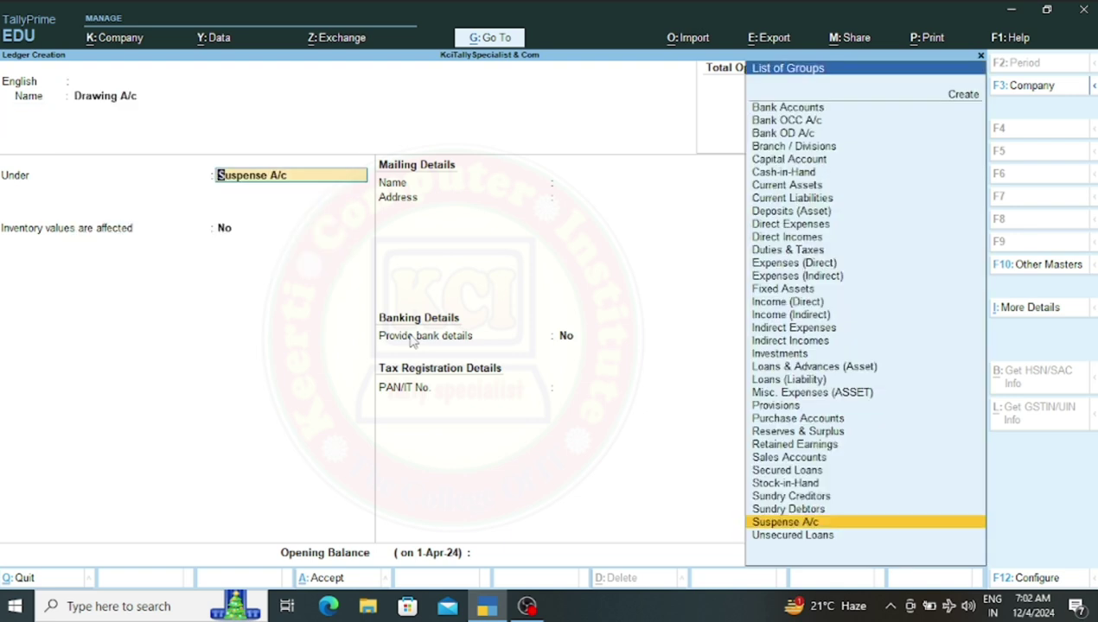
{"action": "type", "text": "C"}
{"action": "key", "text": "Down"}
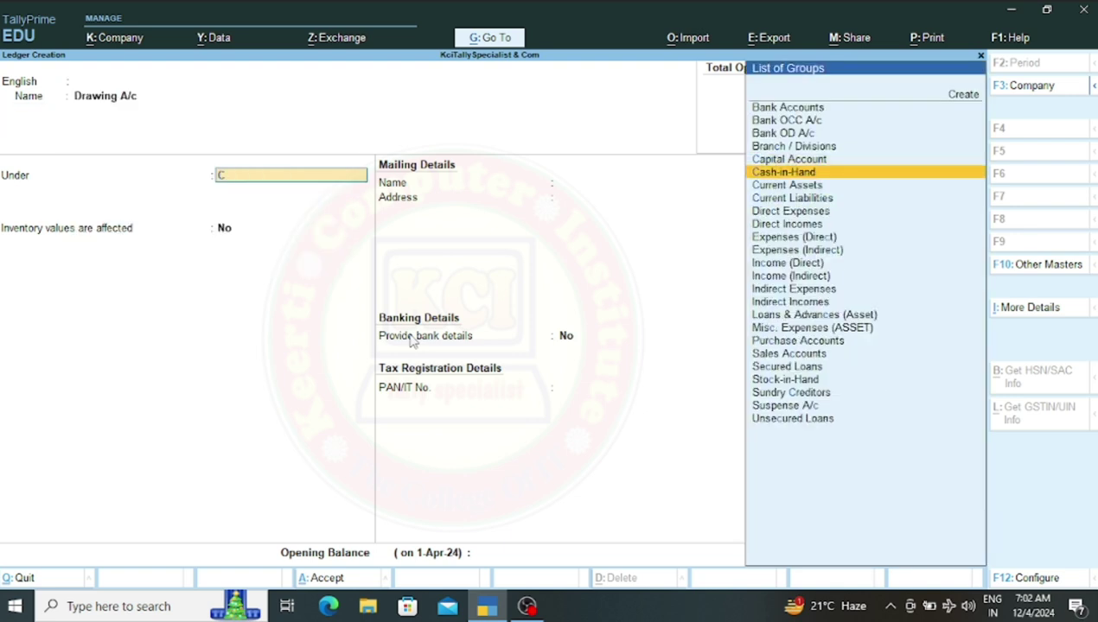
{"action": "key", "text": "Up"}
{"action": "key", "text": "Return"}
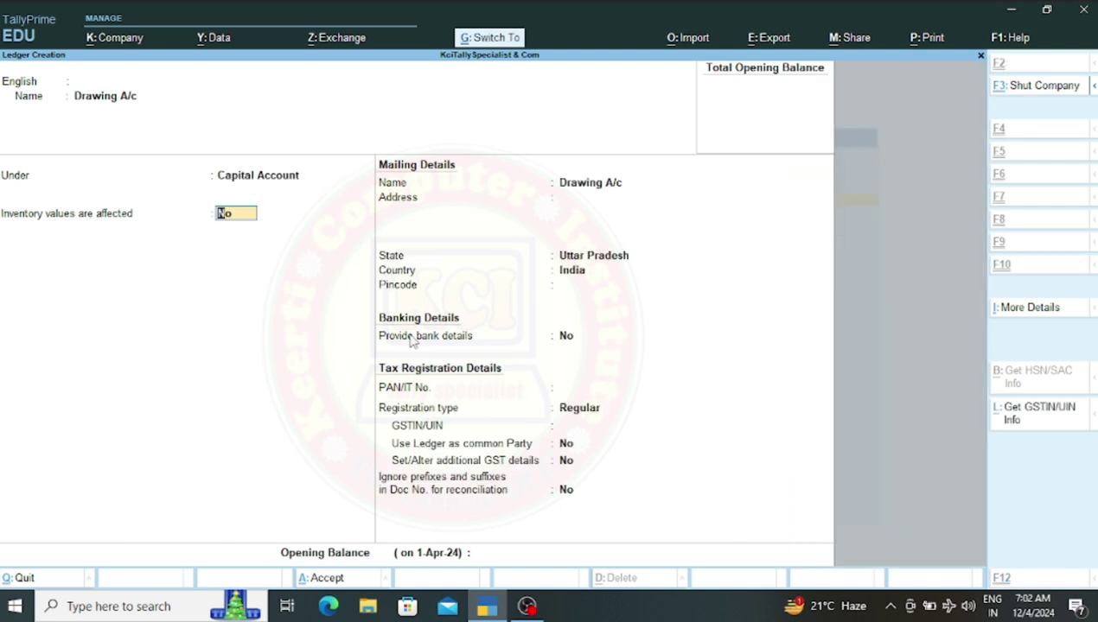
{"action": "key", "text": "ctrl+a"}
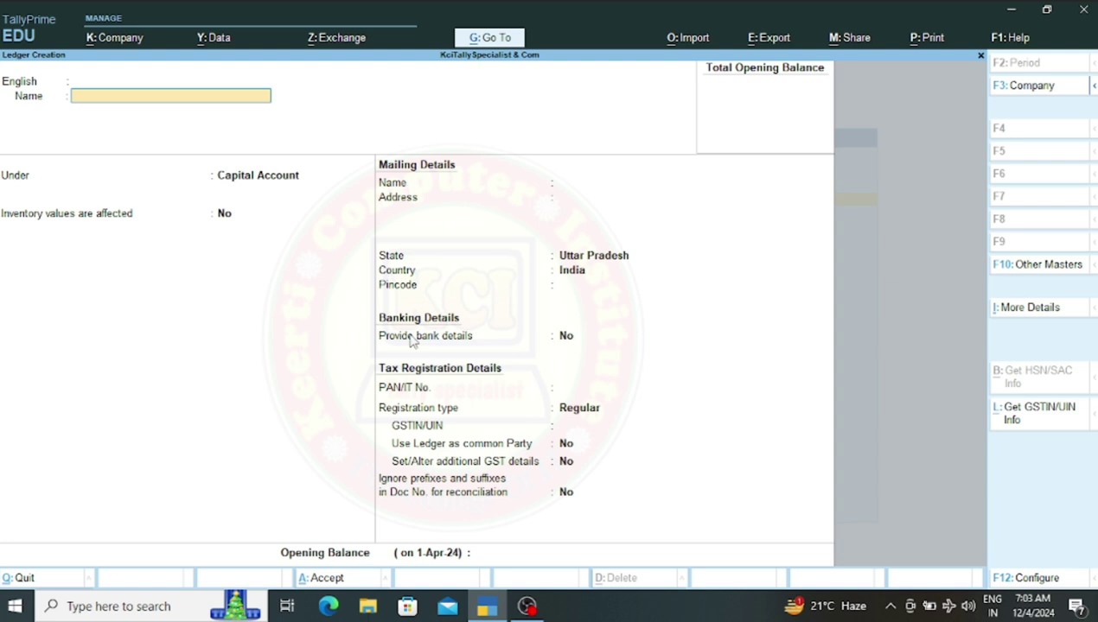
Create the ledger 'Interest Received a/c' under Indirect Incomes with no alias and save it
{"action": "type", "text": "Interest Received"}
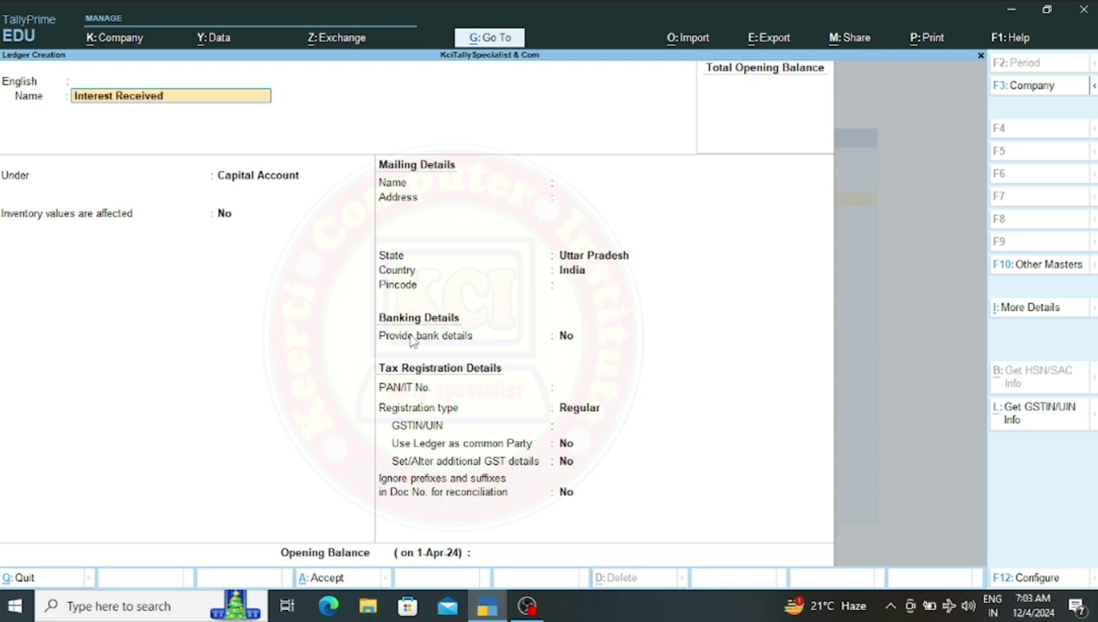
{"action": "type", "text": " a/c"}
{"action": "key", "text": "Return"}
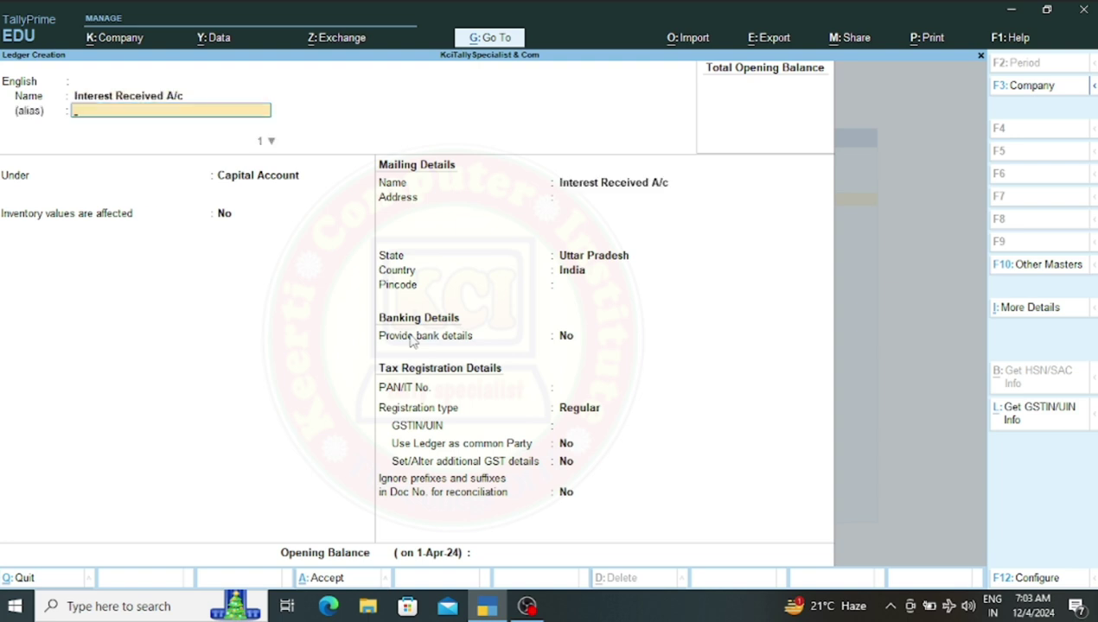
{"action": "key", "text": "Return"}
{"action": "key", "text": "Return"}
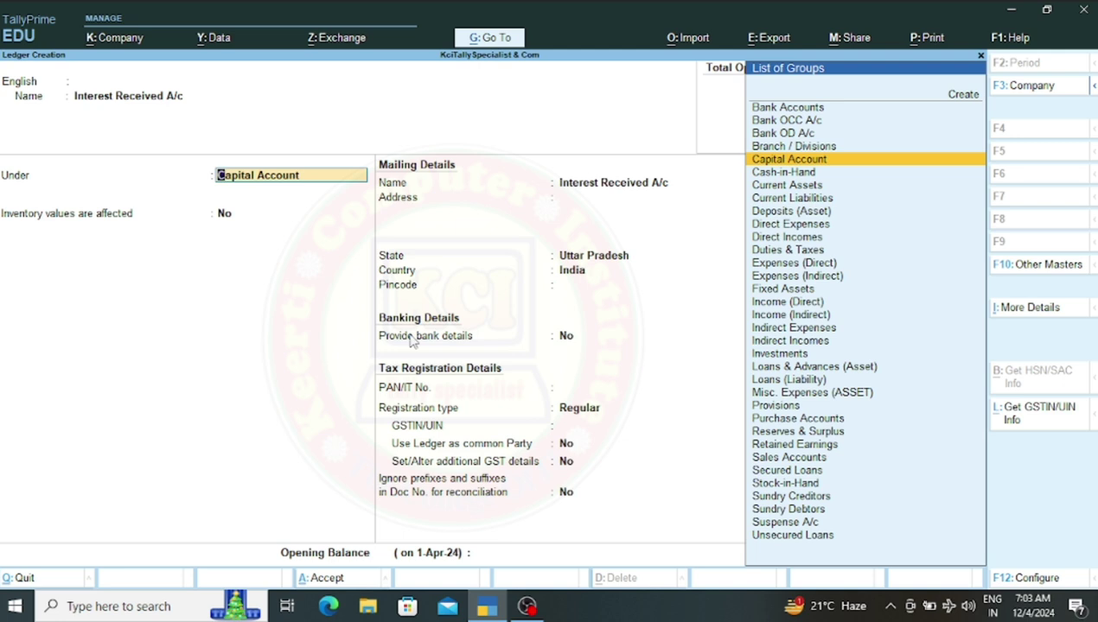
{"action": "type", "text": "I"}
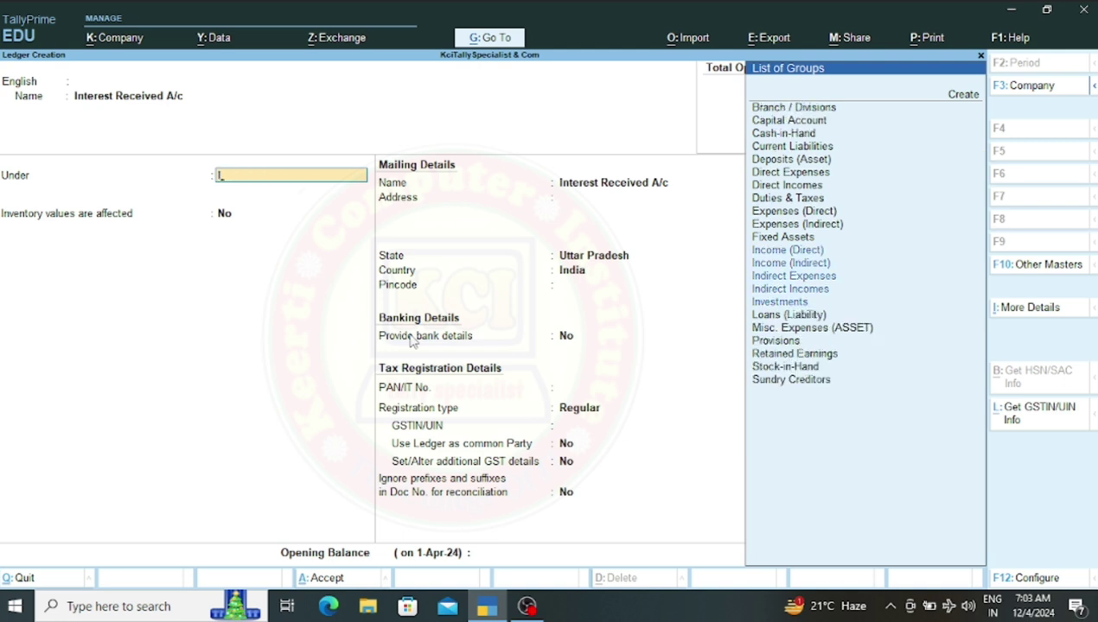
{"action": "key", "text": "Down"}
{"action": "key", "text": "Down"}
{"action": "key", "text": "Down"}
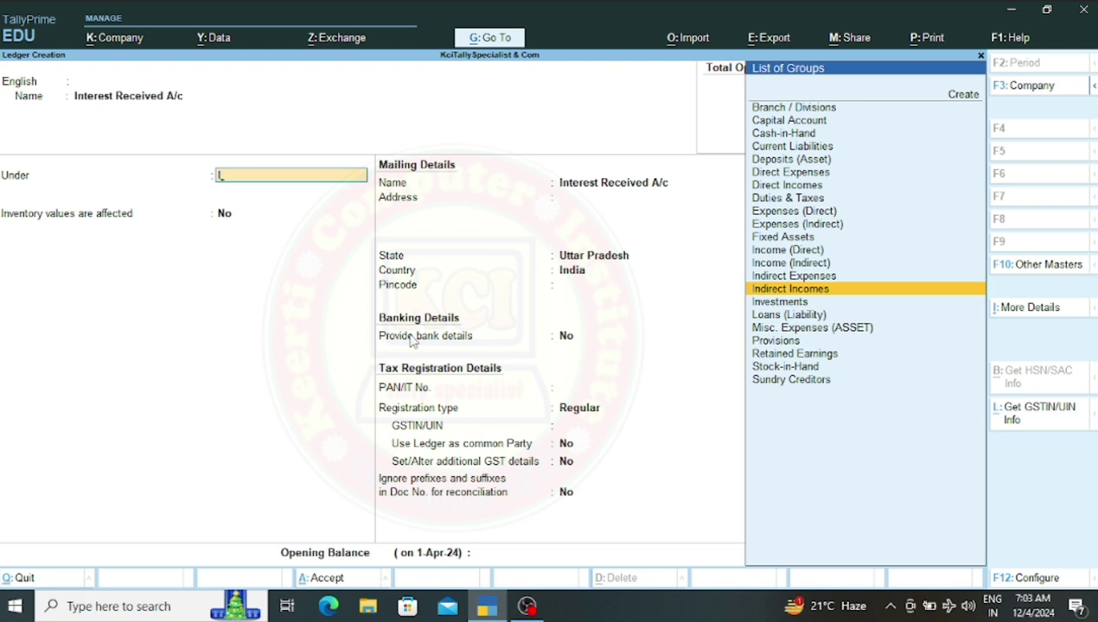
{"action": "key", "text": "Return"}
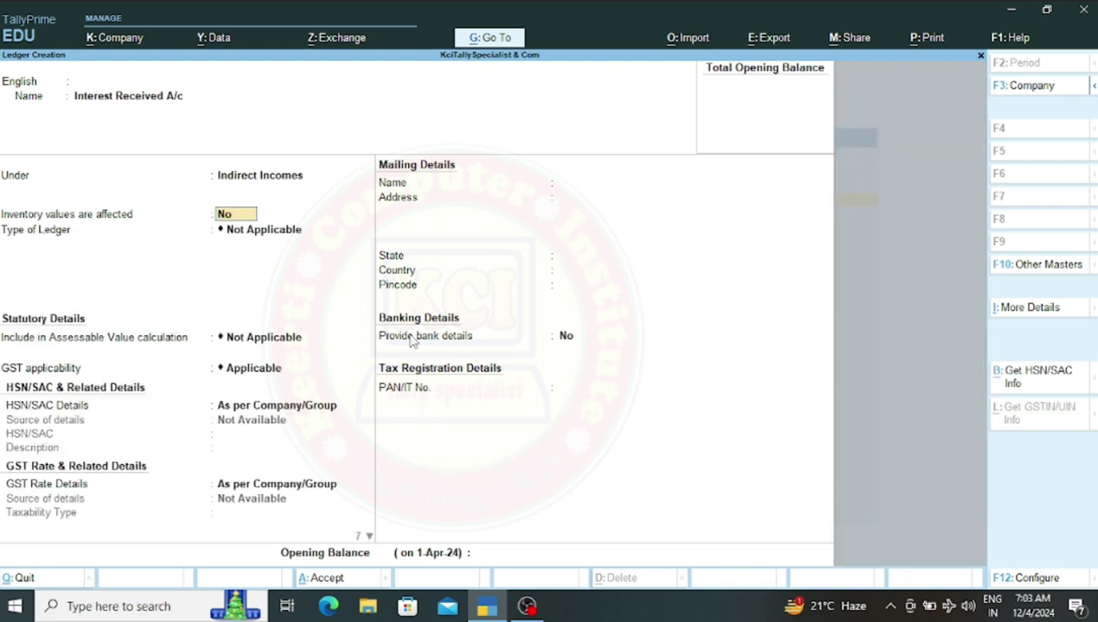
{"action": "key", "text": "ctrl"}
{"action": "key", "text": "ctrl"}
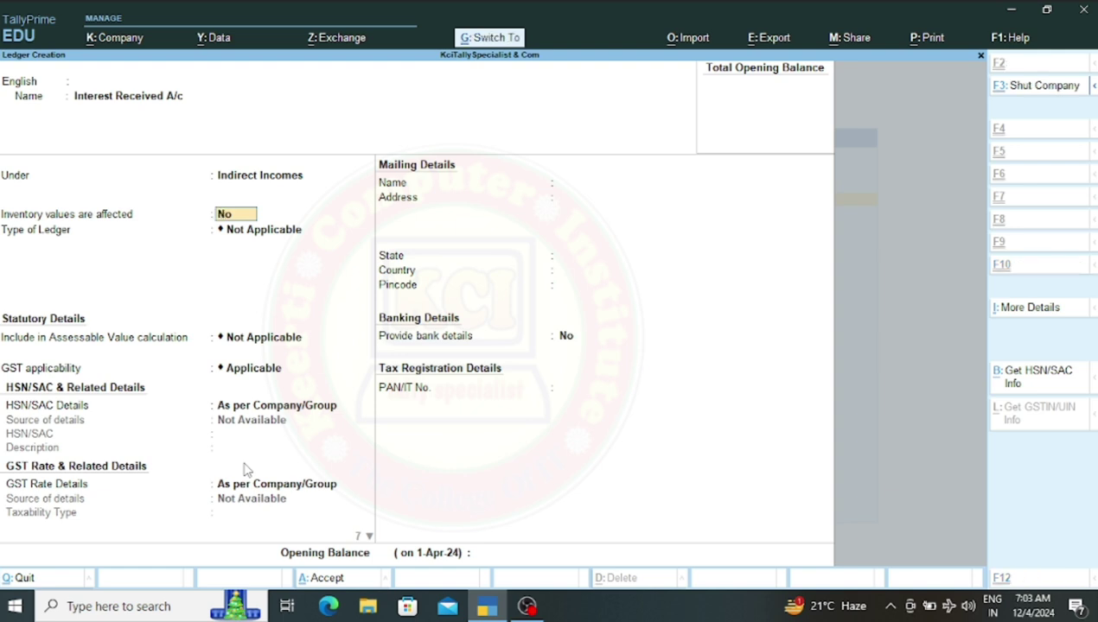
{"action": "key", "text": "ctrl+a"}
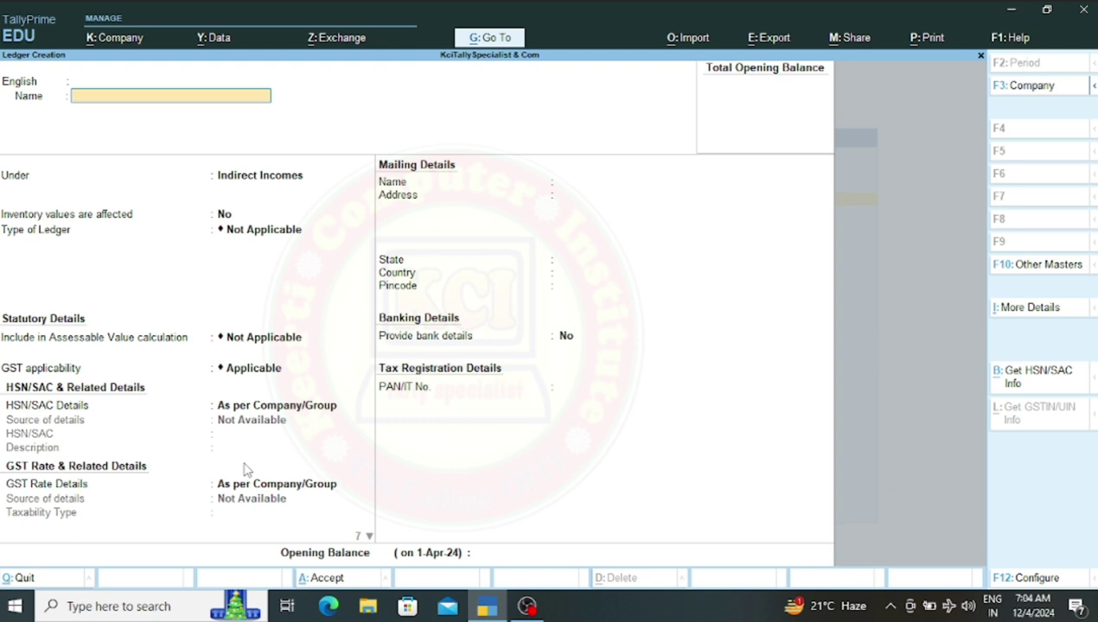
Name the new ledger 'Sbi Loan A/c' and place it under the Bank OD A/c group
{"action": "type", "text": "Sbi Loan A/c"}
{"action": "key", "text": "Return"}
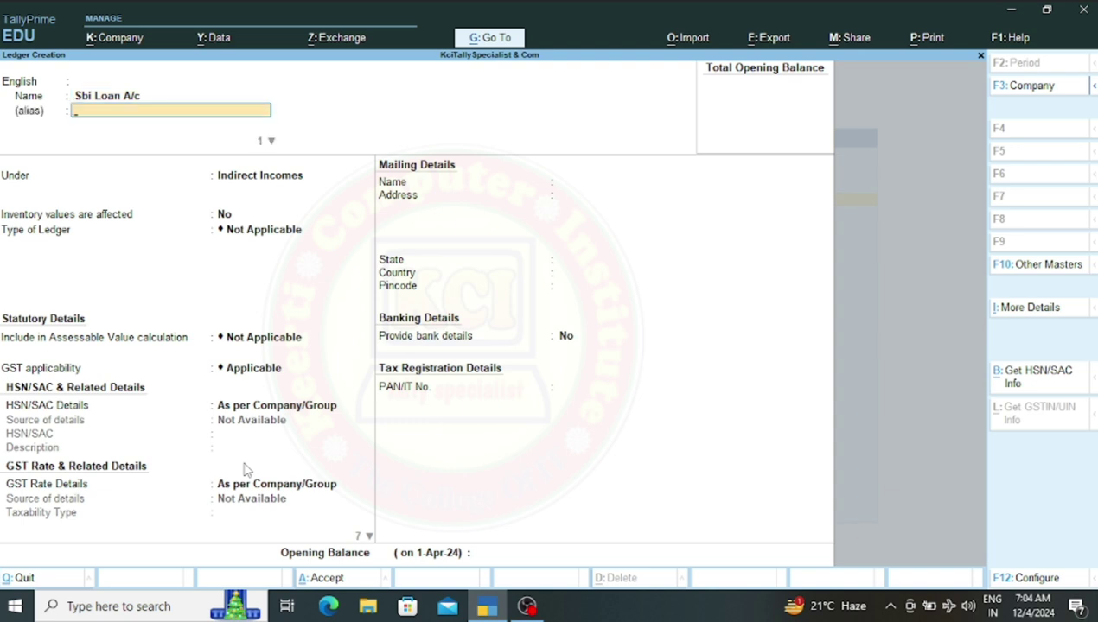
{"action": "key", "text": "Return"}
{"action": "key", "text": "Return"}
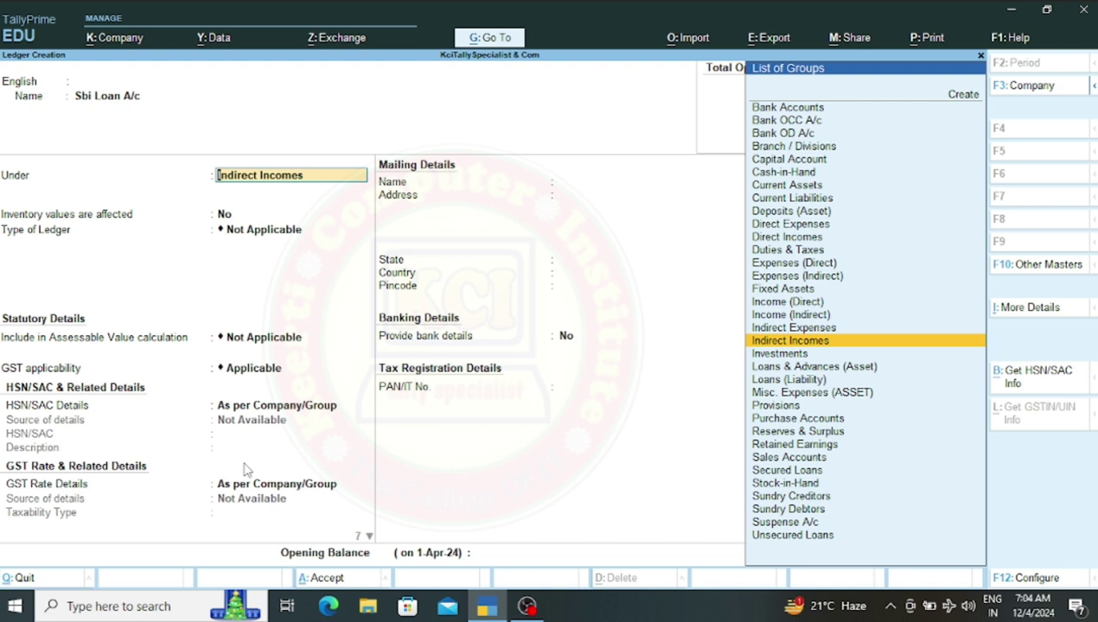
{"action": "key", "text": "Up"}
{"action": "key", "text": "Up"}
{"action": "key", "text": "Up"}
{"action": "key", "text": "Up"}
{"action": "key", "text": "Up"}
{"action": "key", "text": "Up"}
{"action": "key", "text": "Up"}
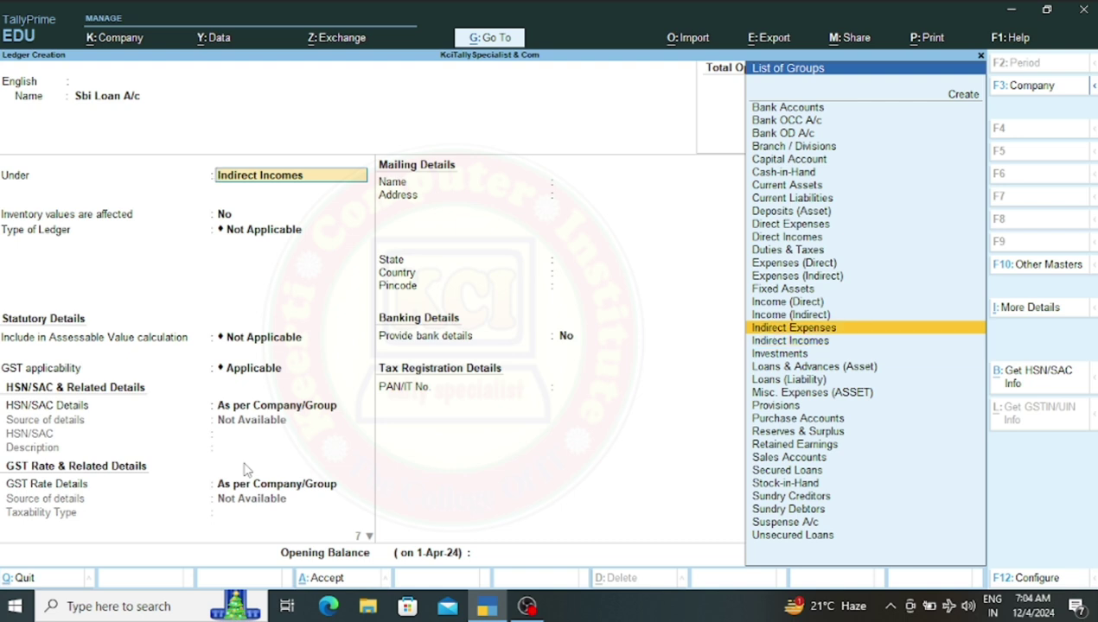
{"action": "key", "text": "Up"}
{"action": "key", "text": "Up"}
{"action": "key", "text": "Up"}
{"action": "key", "text": "Up"}
{"action": "key", "text": "Up"}
{"action": "key", "text": "Up"}
{"action": "key", "text": "Up"}
{"action": "key", "text": "Up"}
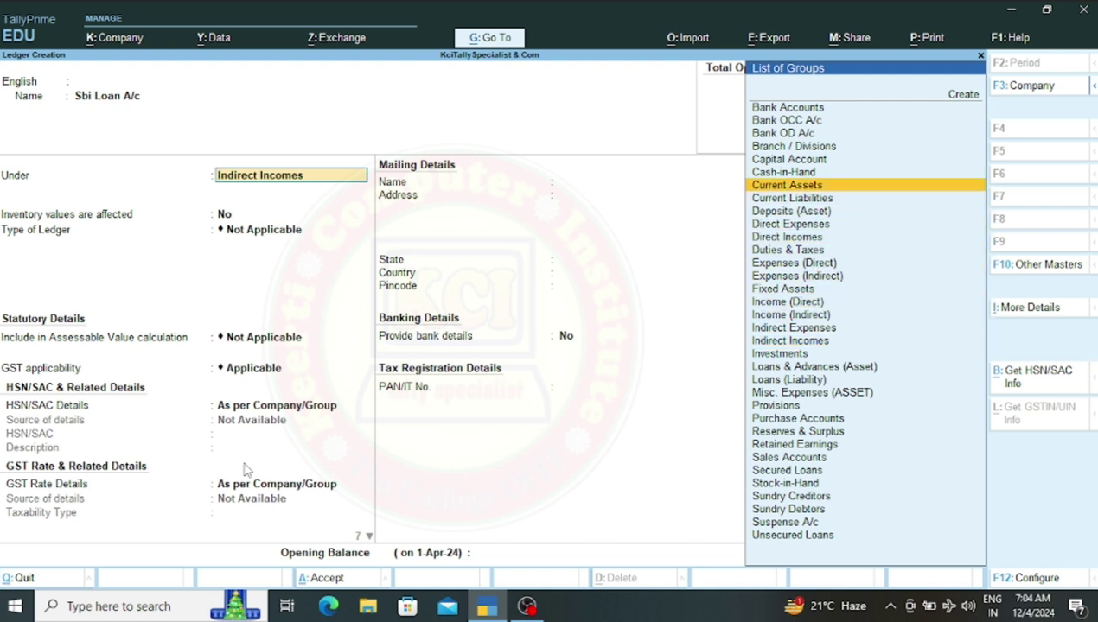
{"action": "key", "text": "Up"}
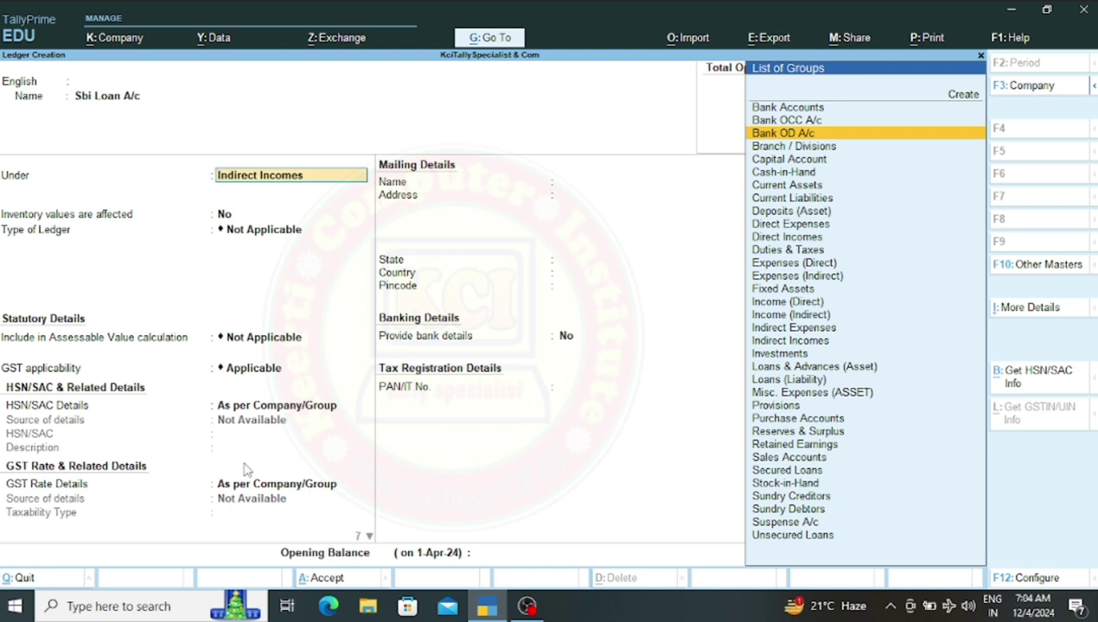
{"action": "key", "text": "Return"}
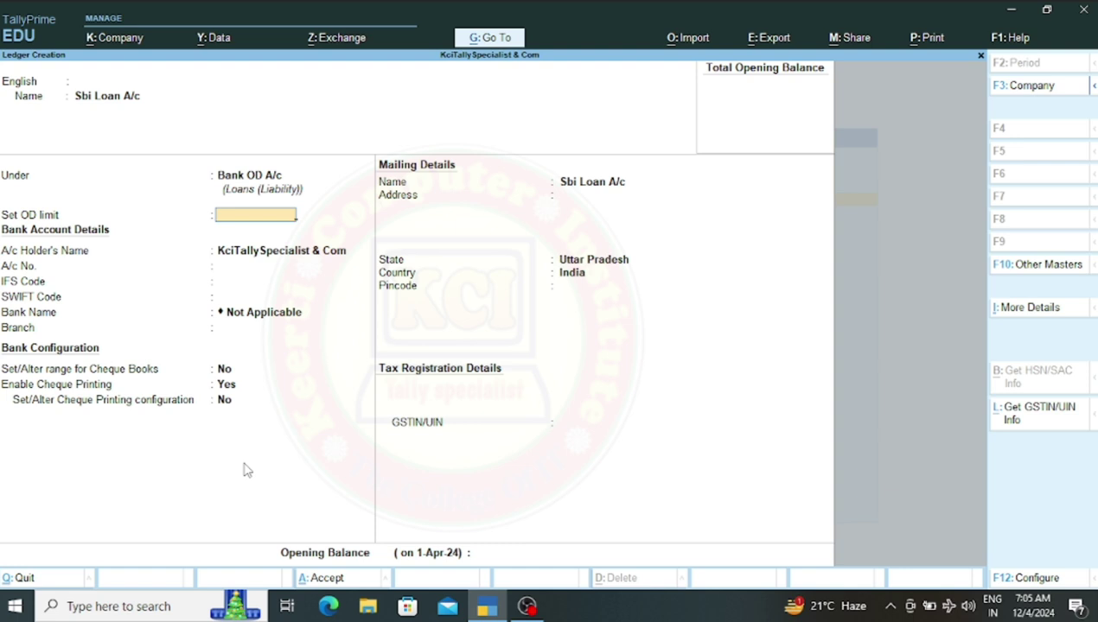
Enter a 50000 OD limit, the bank account number, IFS code CBIN0281493 and branch Ayodhya
{"action": "type", "text": "50000"}
{"action": "key", "text": "Return"}
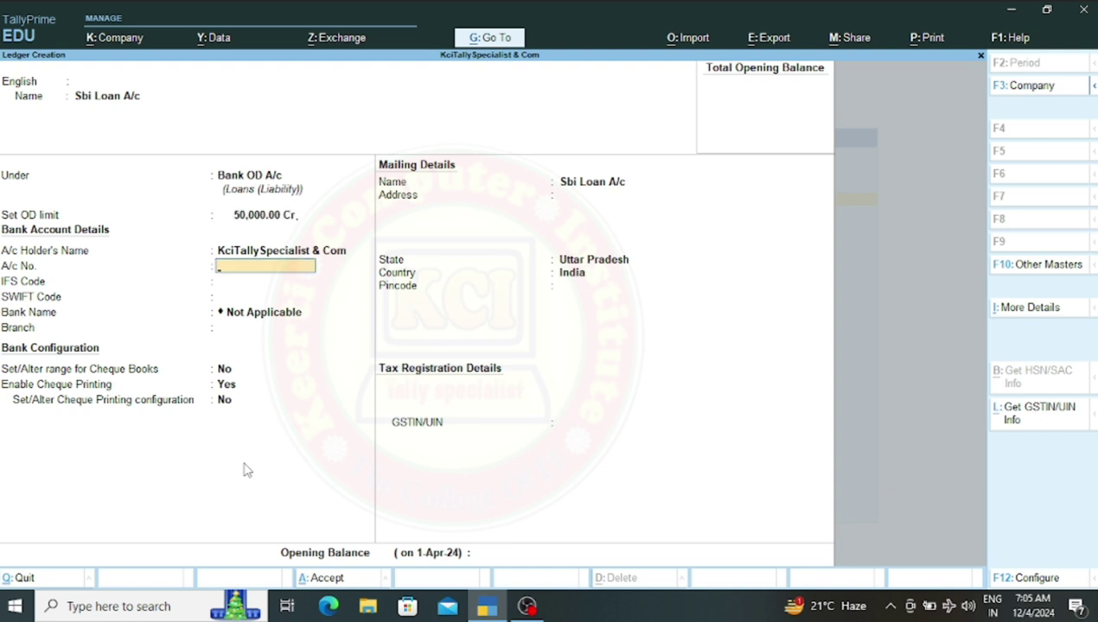
{"action": "key", "text": "Return"}
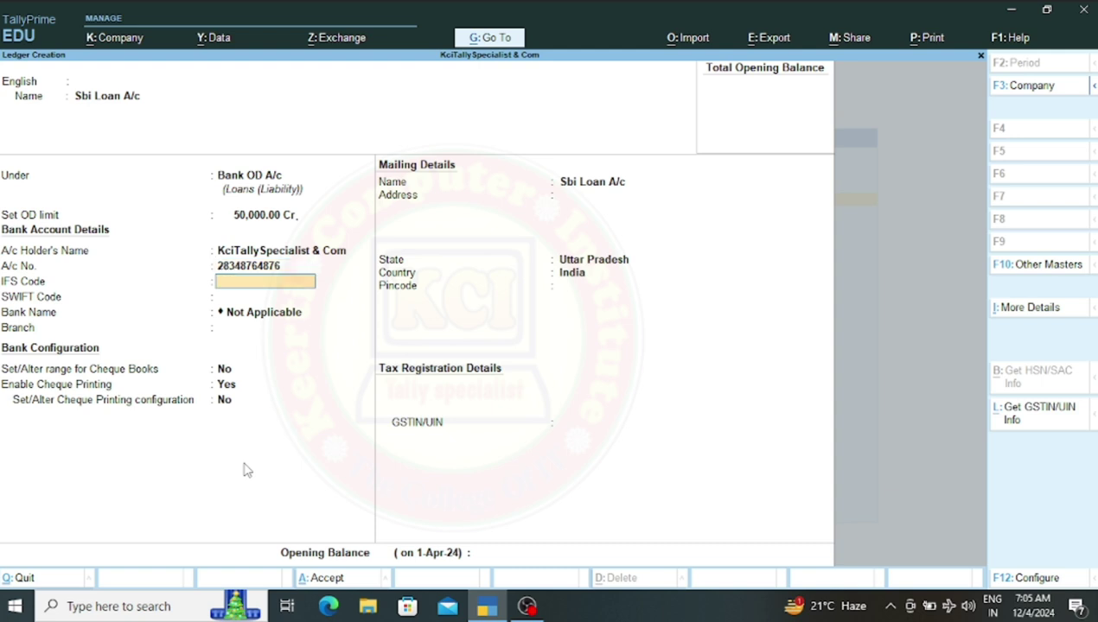
{"action": "type", "text": "CBIN0281493"}
{"action": "key", "text": "Return"}
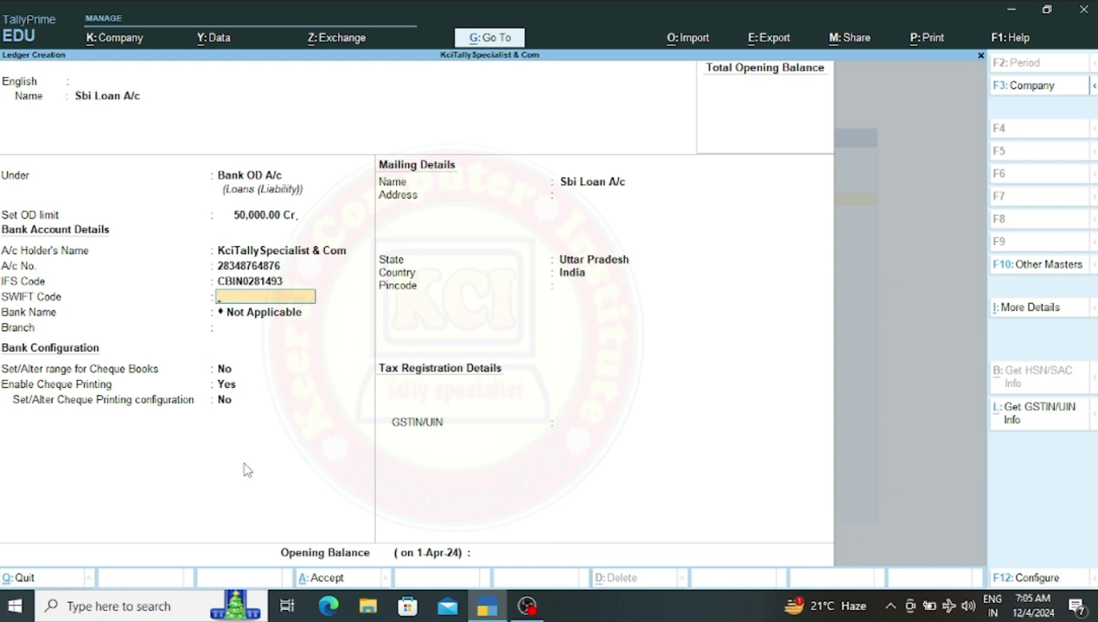
{"action": "key", "text": "Return"}
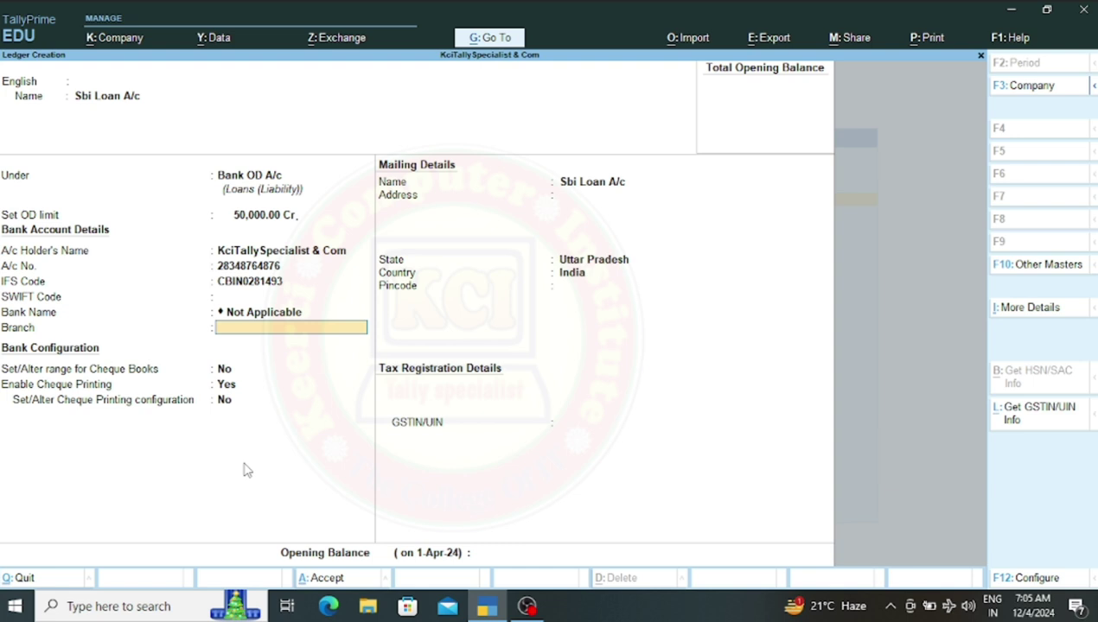
{"action": "type", "text": "Ayodhya"}
{"action": "key", "text": "Return"}
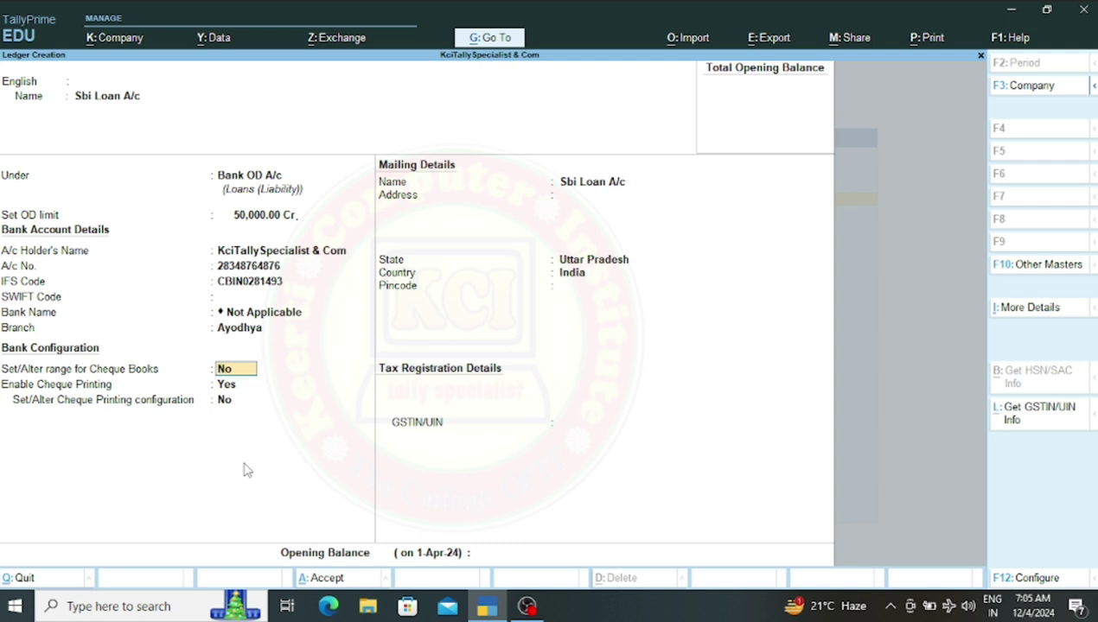
Add cheque book 'KcitallySpecialist & COm' numbered 123456 to 123557, 102 cheques
{"action": "type", "text": "y"}
{"action": "key", "text": "Return"}
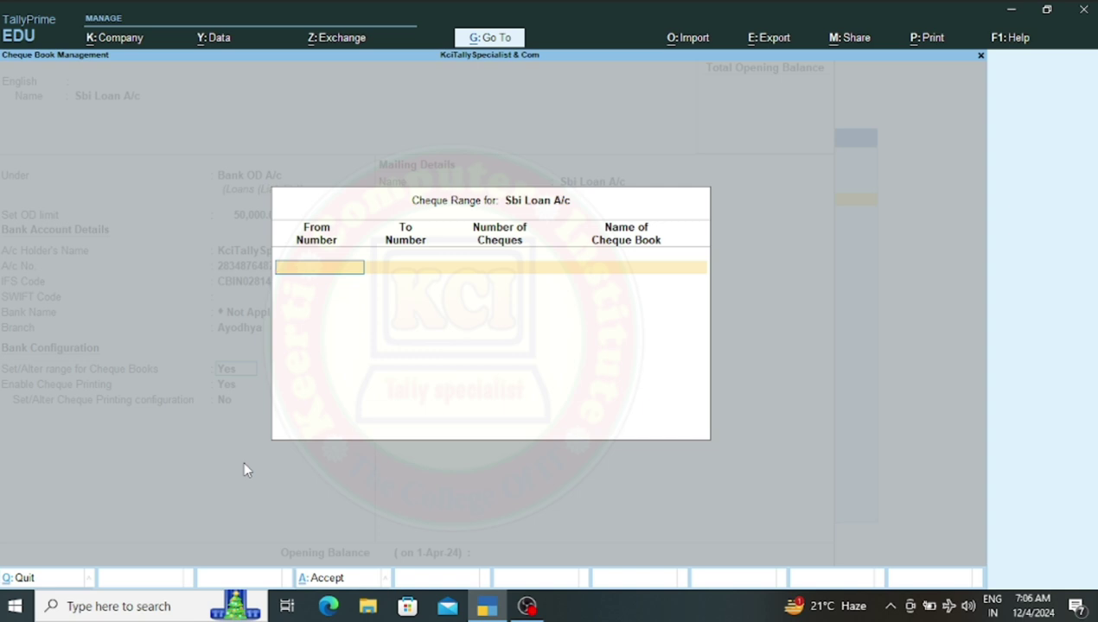
{"action": "type", "text": "123456"}
{"action": "key", "text": "Return"}
{"action": "type", "text": "123557"}
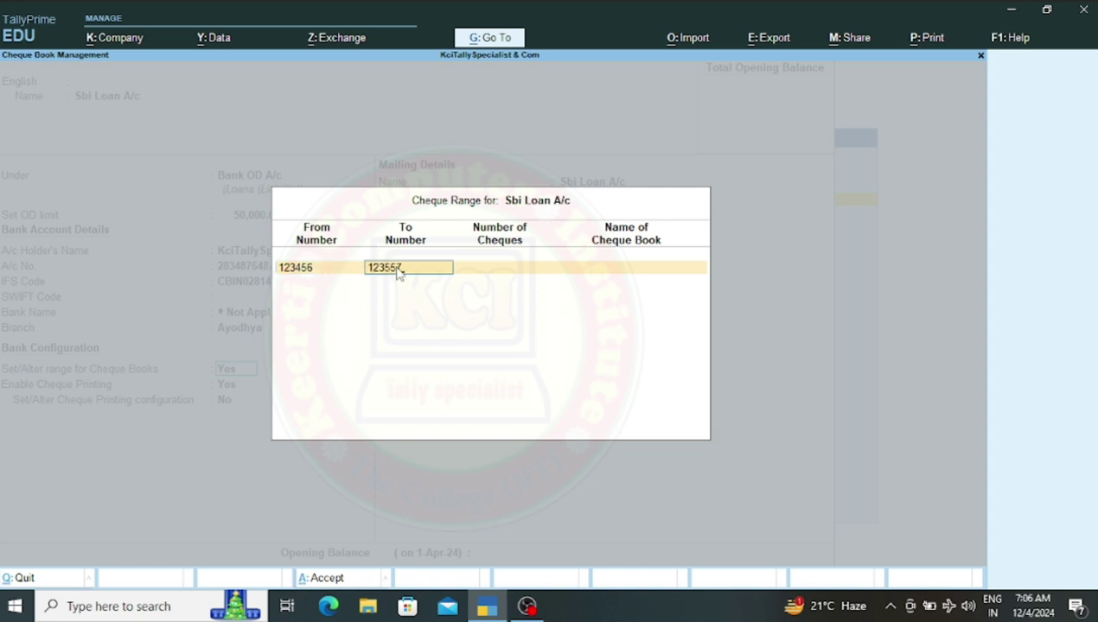
{"action": "key", "text": "Return"}
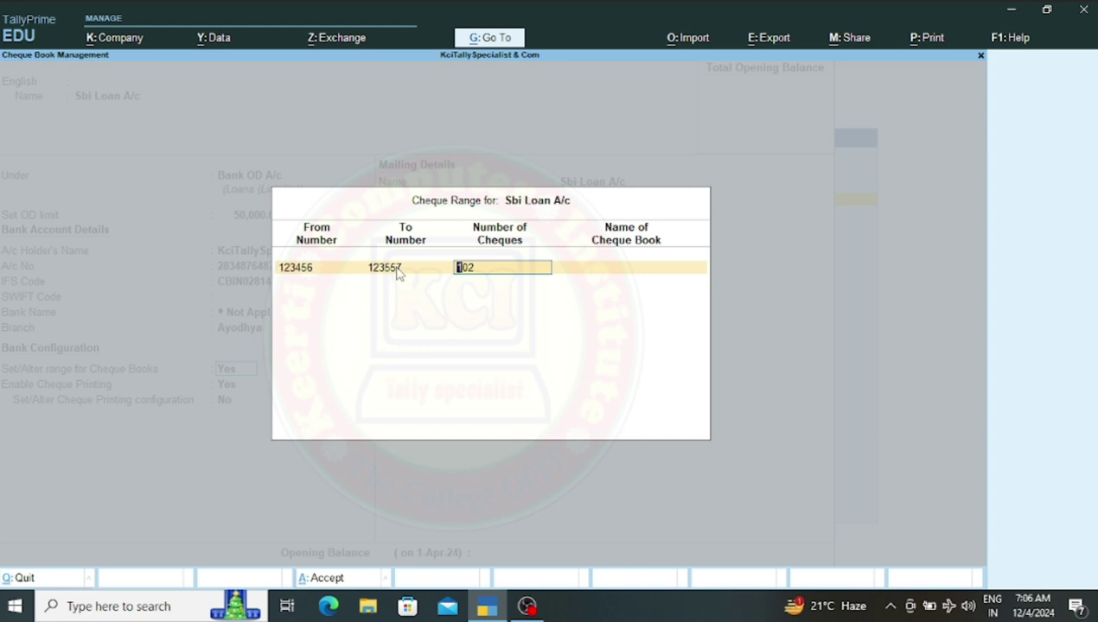
{"action": "key", "text": "Return"}
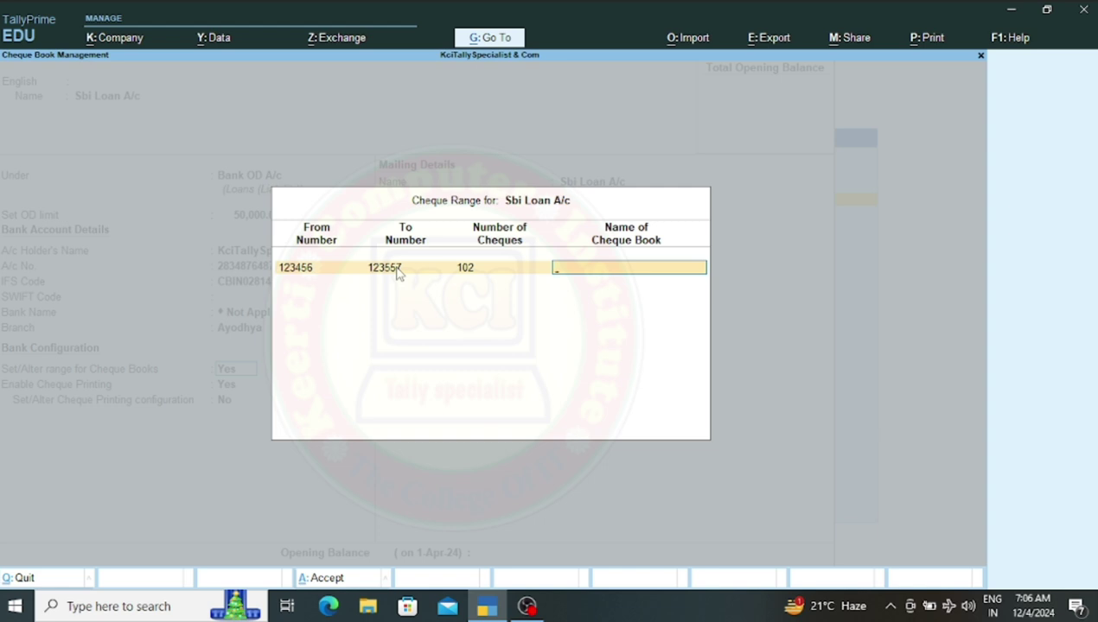
{"action": "type", "text": "KcitallySpecialist"}
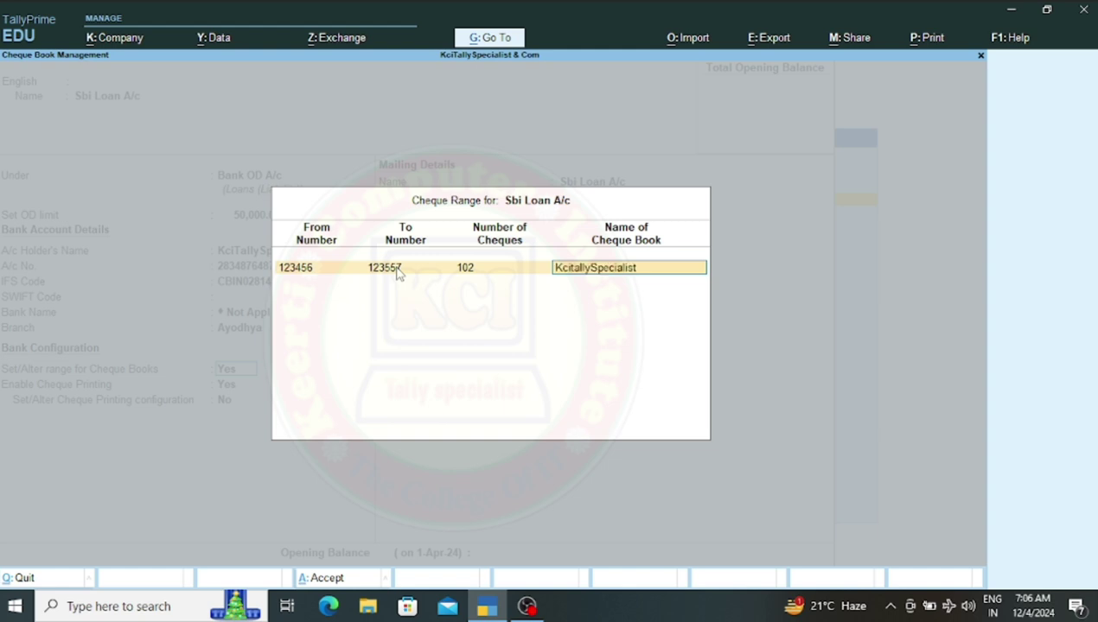
{"action": "type", "text": " & COm"}
{"action": "key", "text": "Return"}
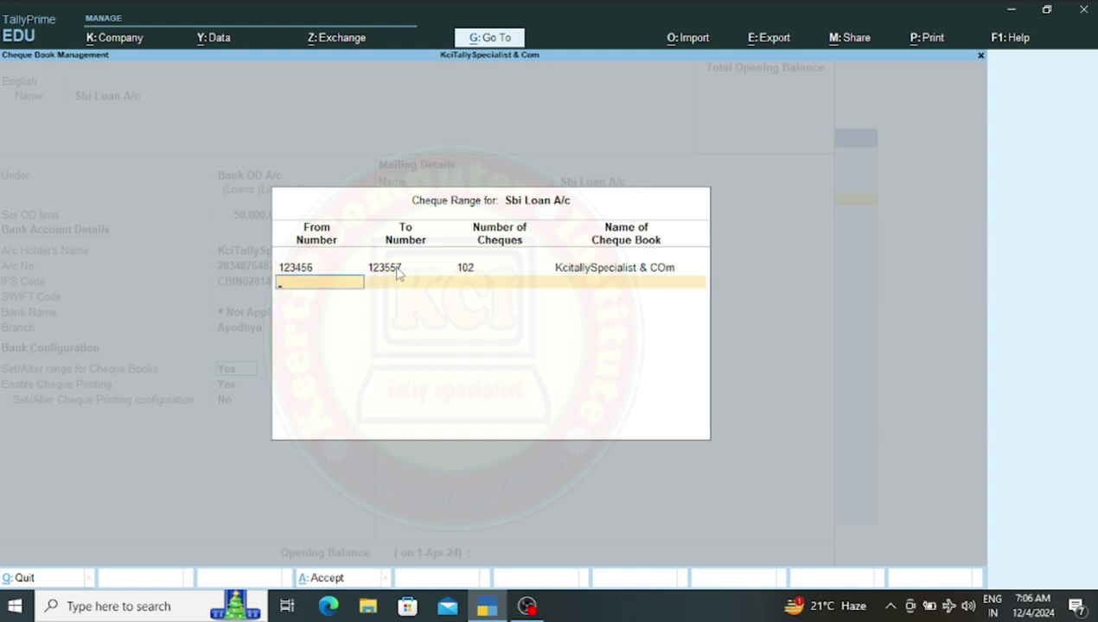
{"action": "key", "text": "Return"}
{"action": "key", "text": "Return"}
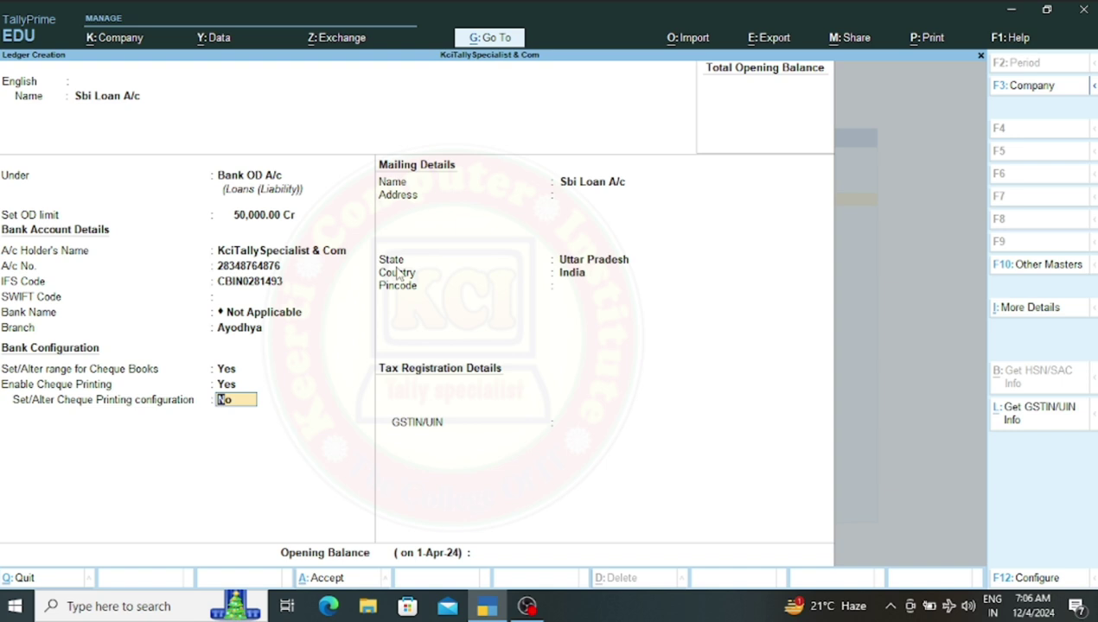
Enable cheque printing configuration, paste the ledger's GSTIN, and finish the Sbi Loan A/c form
{"action": "type", "text": "y"}
{"action": "key", "text": "Return"}
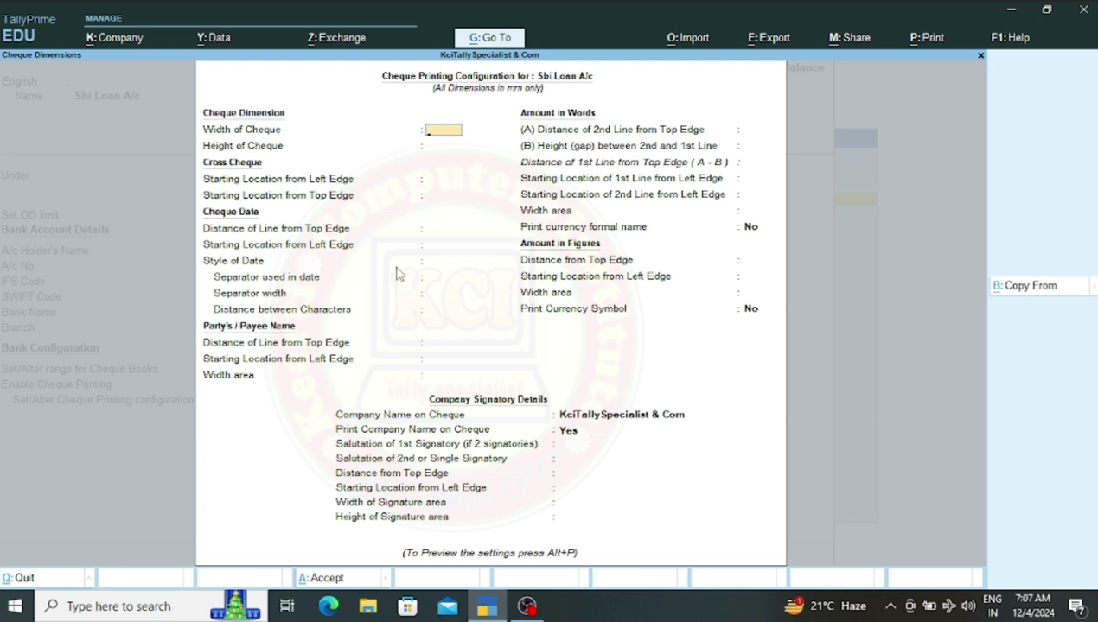
{"action": "key", "text": "ctrl+a"}
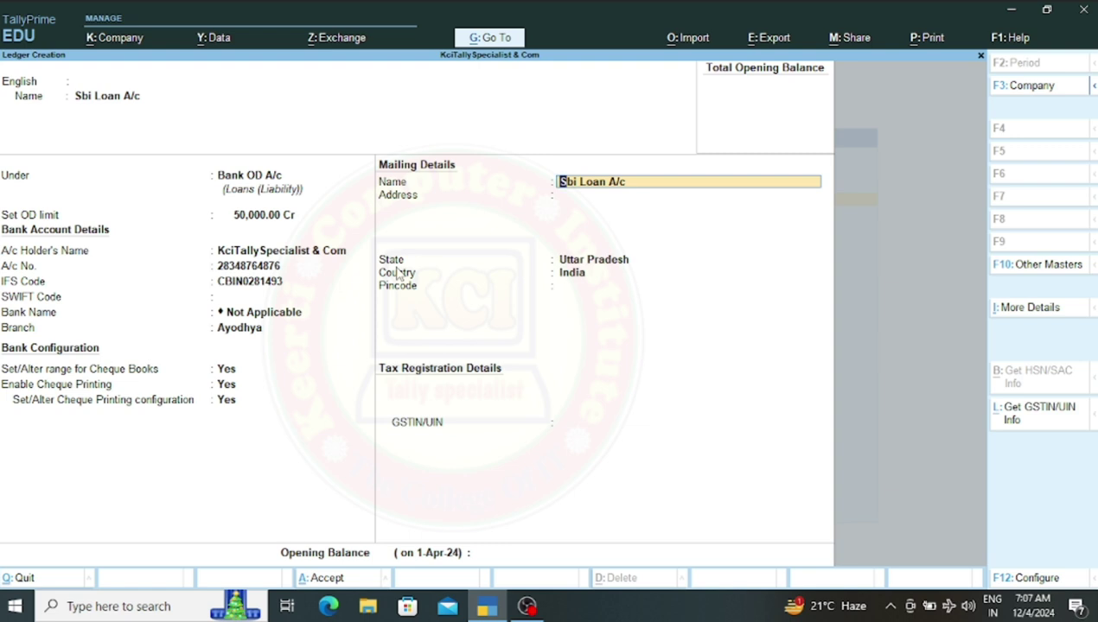
{"action": "key", "text": "Return"}
{"action": "key", "text": "Return"}
{"action": "key", "text": "Return"}
{"action": "key", "text": "Return"}
{"action": "key", "text": "Return"}
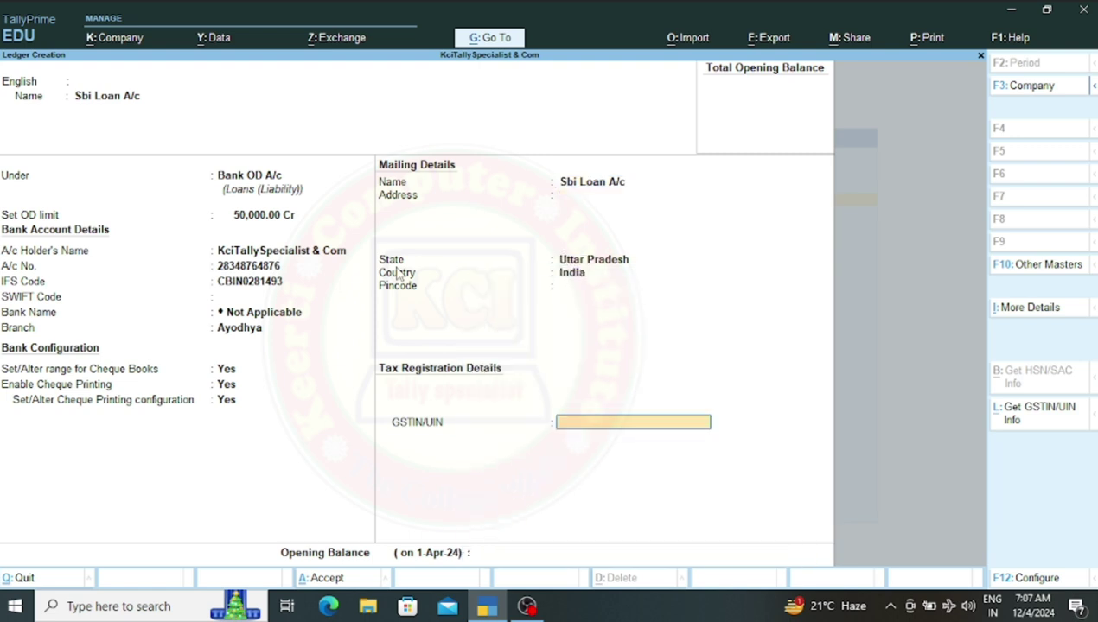
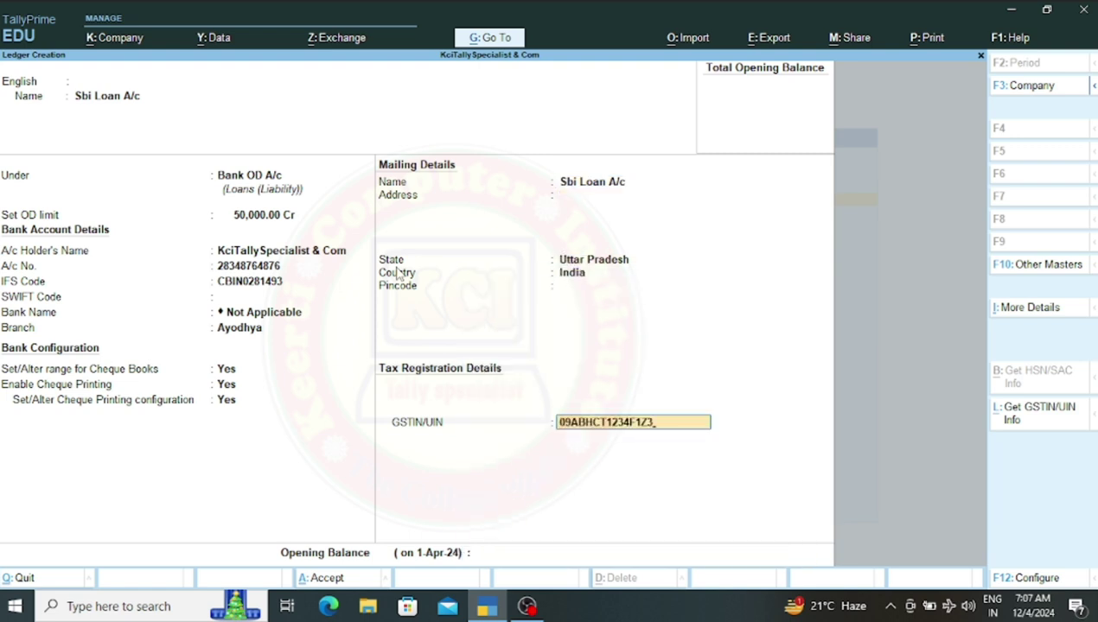
{"action": "key", "text": "Return"}
{"action": "key", "text": "Return"}
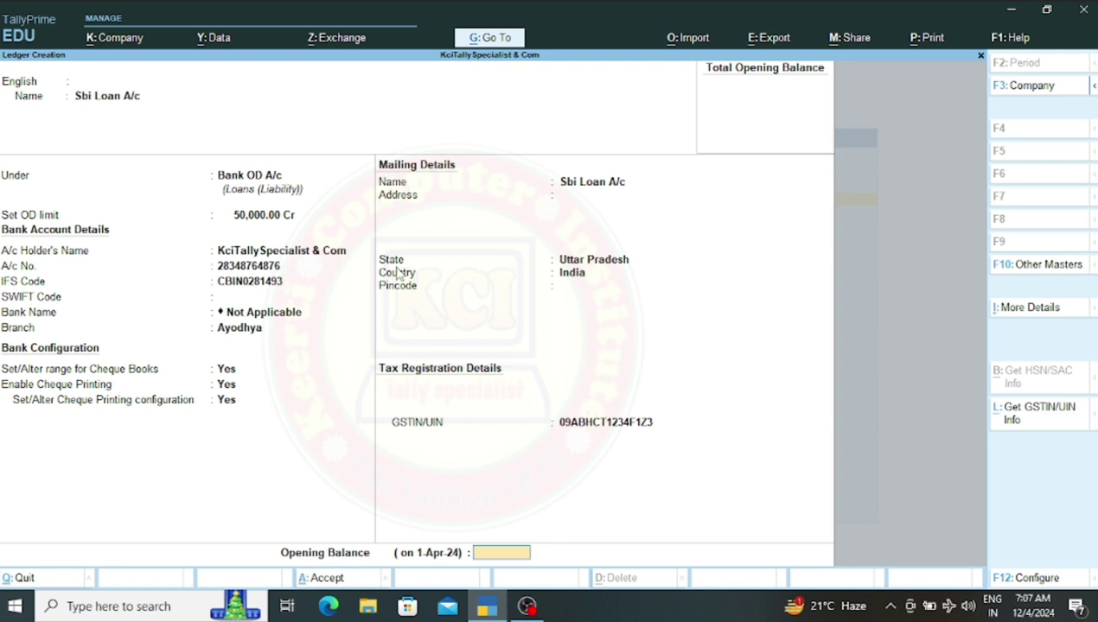
{"action": "key", "text": "Return"}
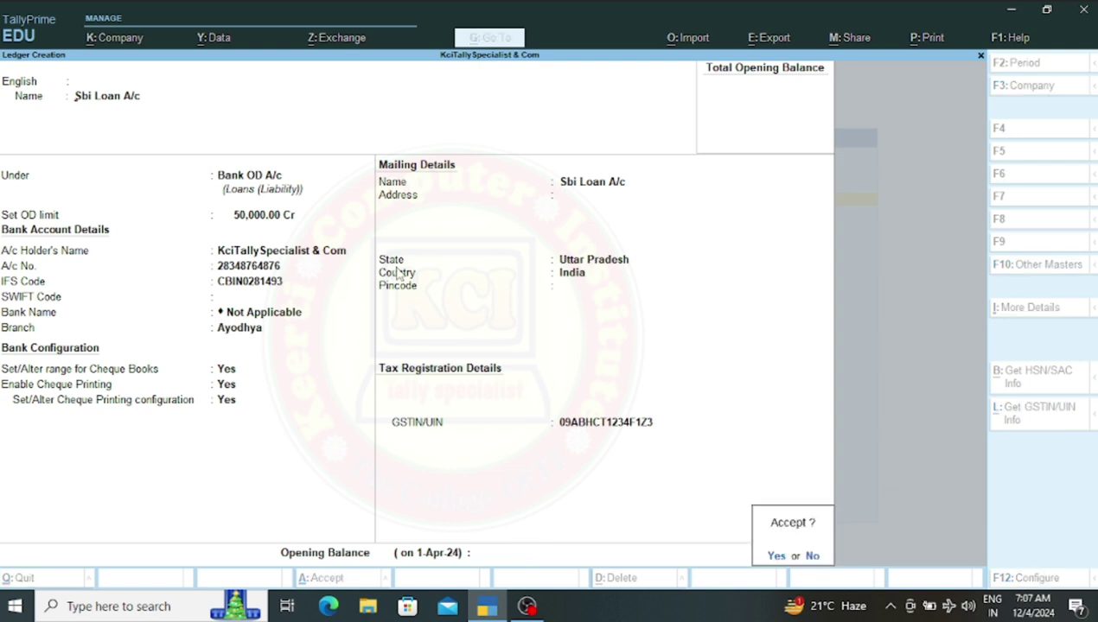
{"action": "key", "text": "Return"}
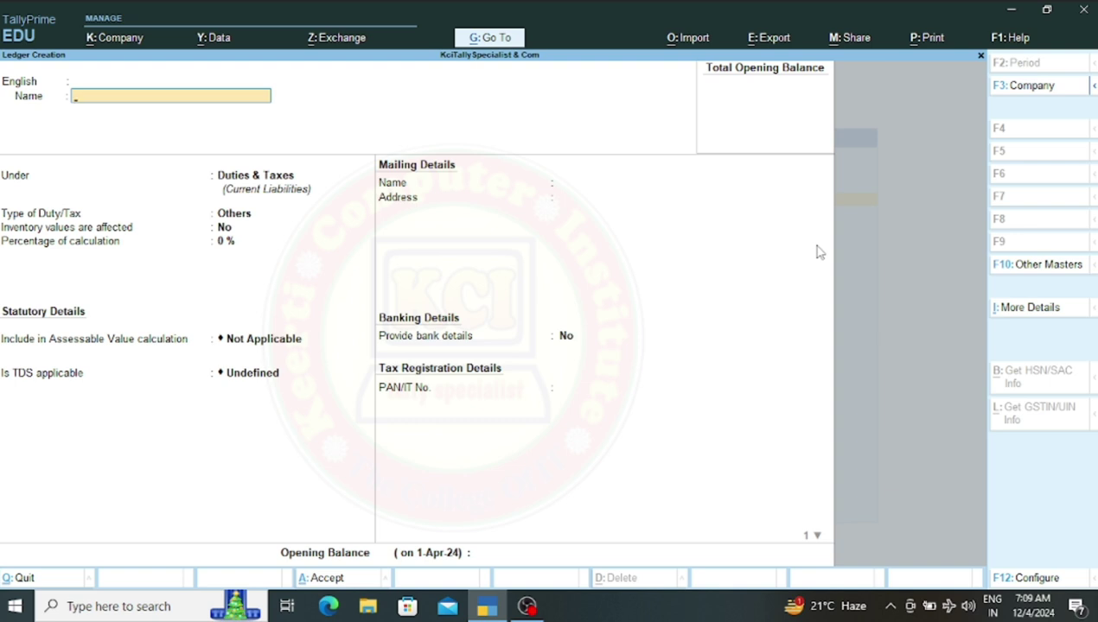
Create the ledger 'Commission Paid A/c' under Indirect Expenses with no alias and save it
{"action": "type", "text": "Commission Paid A/c"}
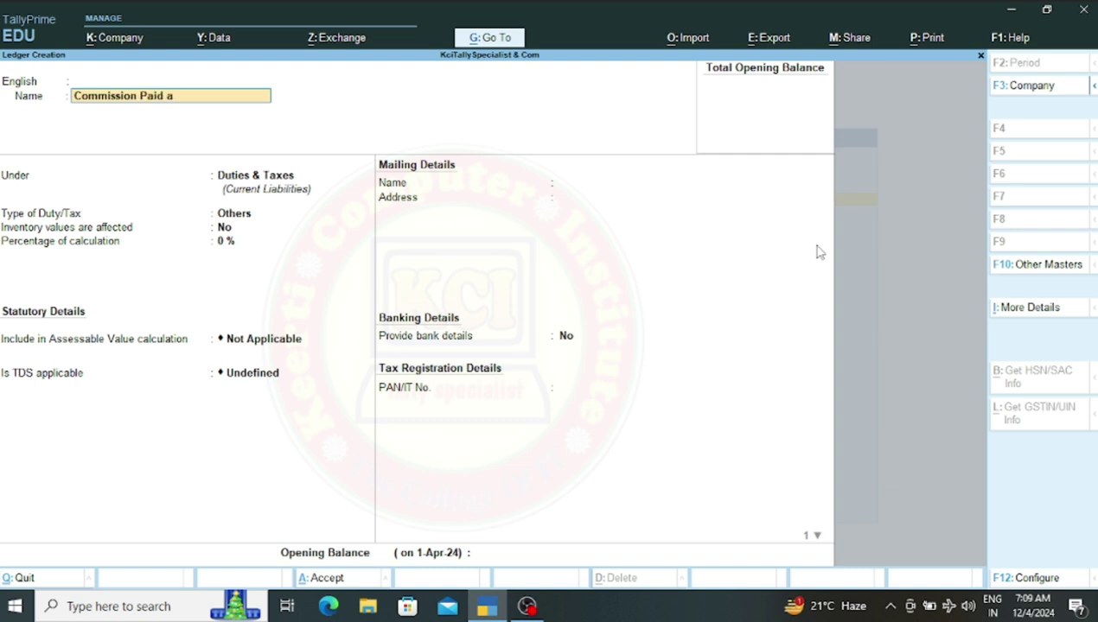
{"action": "key", "text": "Return"}
{"action": "key", "text": "Return"}
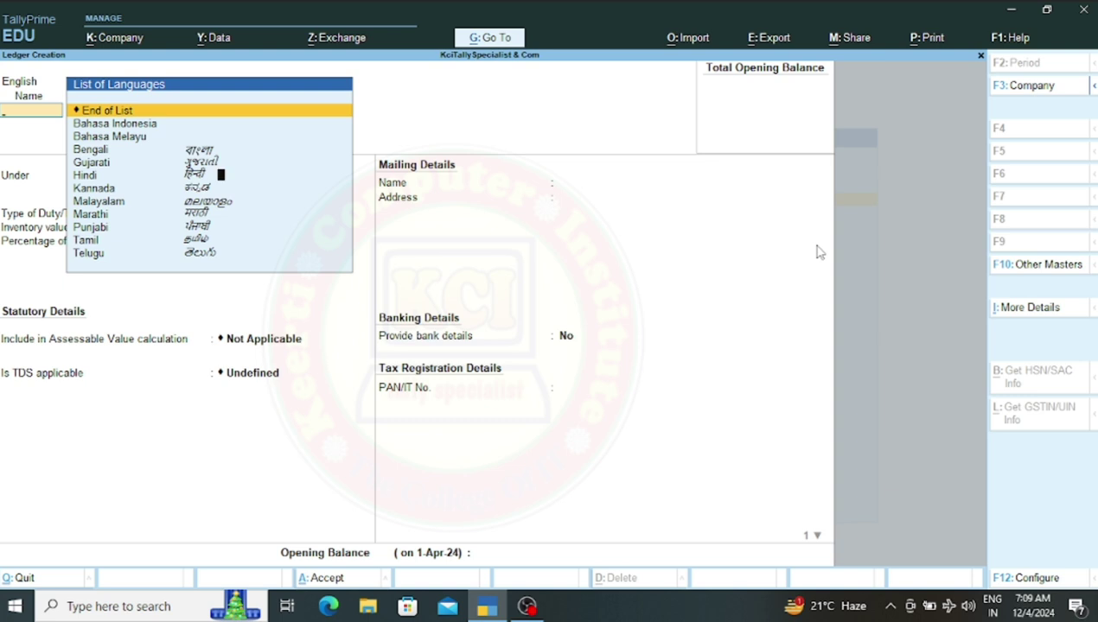
{"action": "key", "text": "Return"}
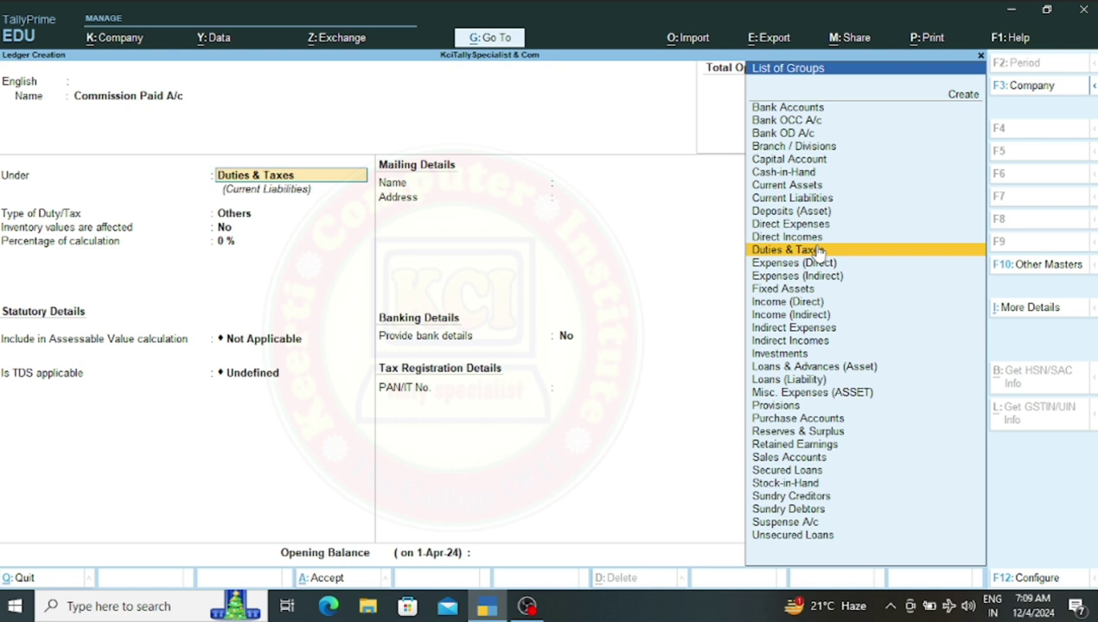
{"action": "key", "text": "Down"}
{"action": "key", "text": "Down"}
{"action": "key", "text": "Down"}
{"action": "key", "text": "Down"}
{"action": "key", "text": "Down"}
{"action": "key", "text": "Down"}
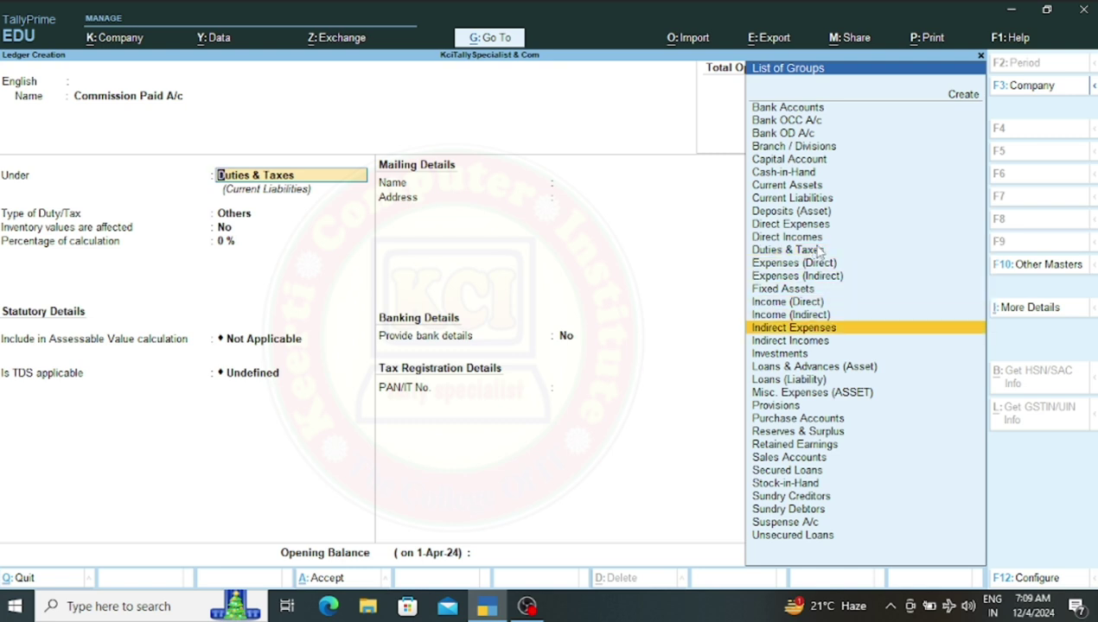
{"action": "key", "text": "Return"}
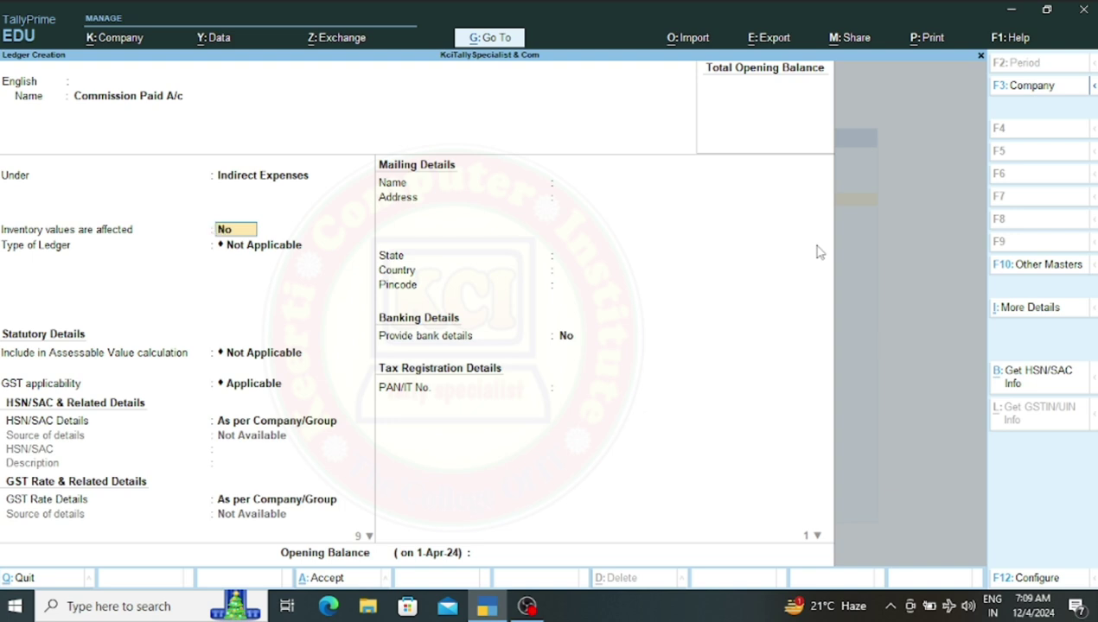
{"action": "key", "text": "ctrl"}
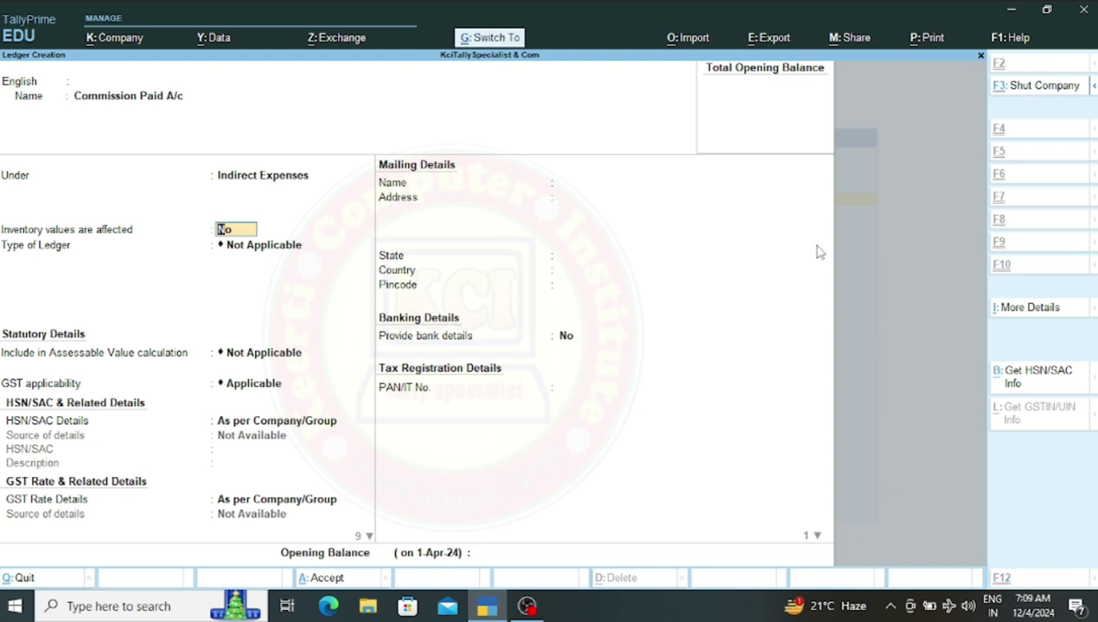
{"action": "key", "text": "ctrl+a"}
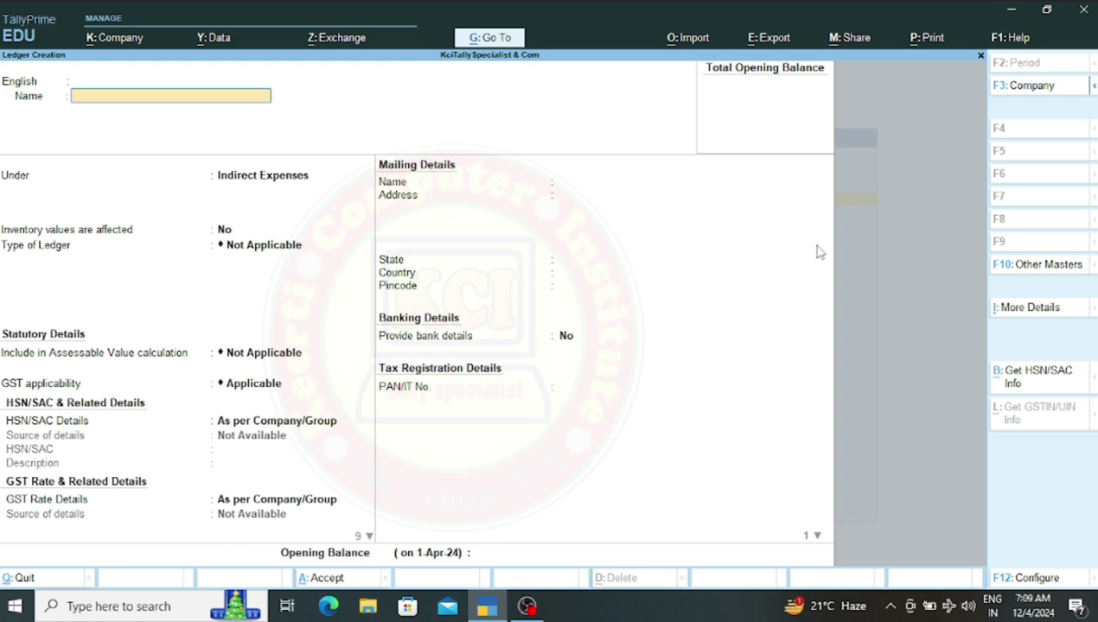
Go from ledger creation to the Chart of Accounts list of ledgers
{"action": "key", "text": "Escape"}
{"action": "key", "text": "Escape"}
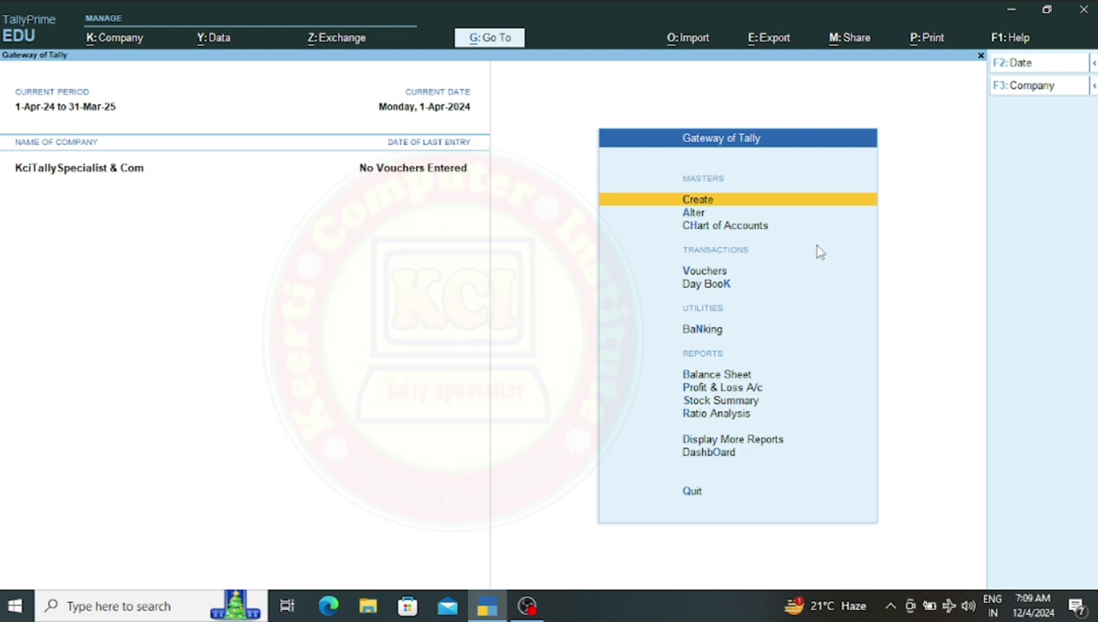
{"action": "key", "text": "Down"}
{"action": "key", "text": "Down"}
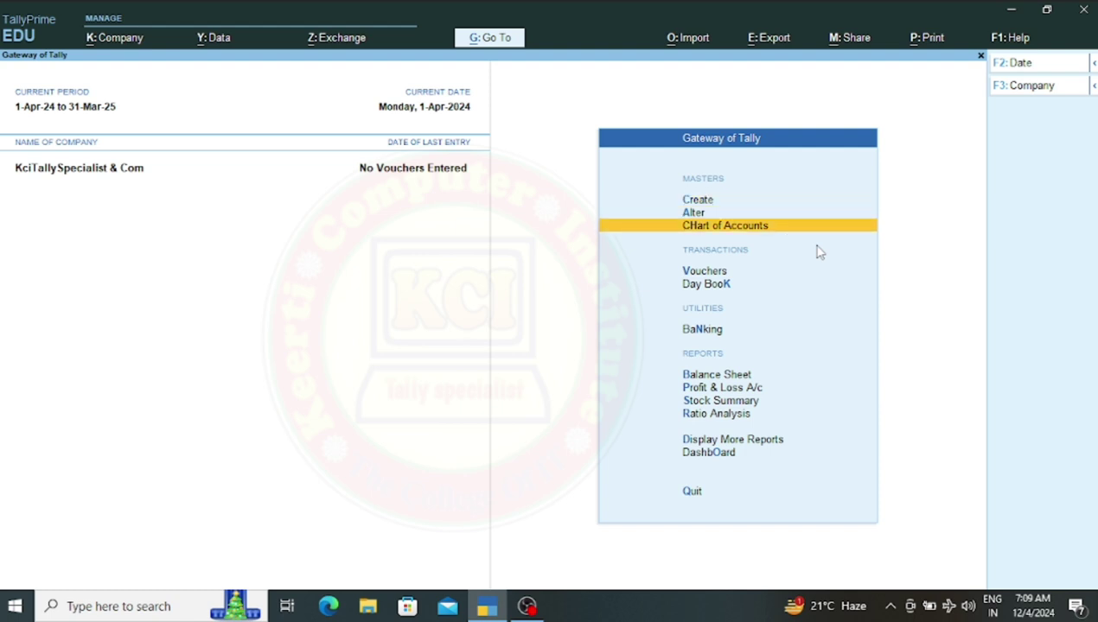
{"action": "key", "text": "Return"}
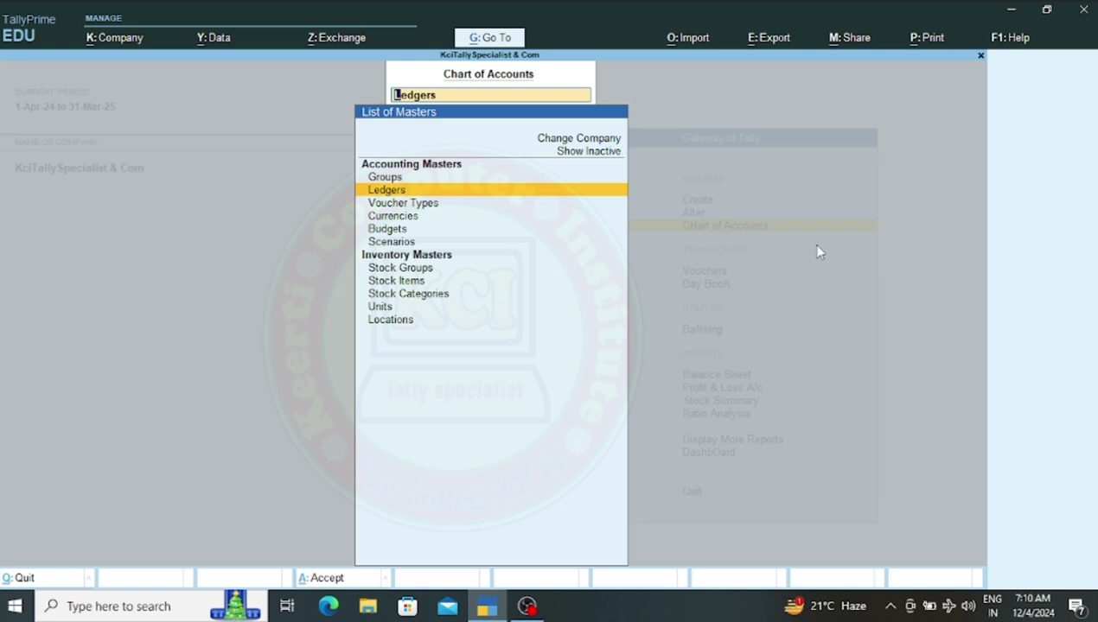
{"action": "key", "text": "Return"}
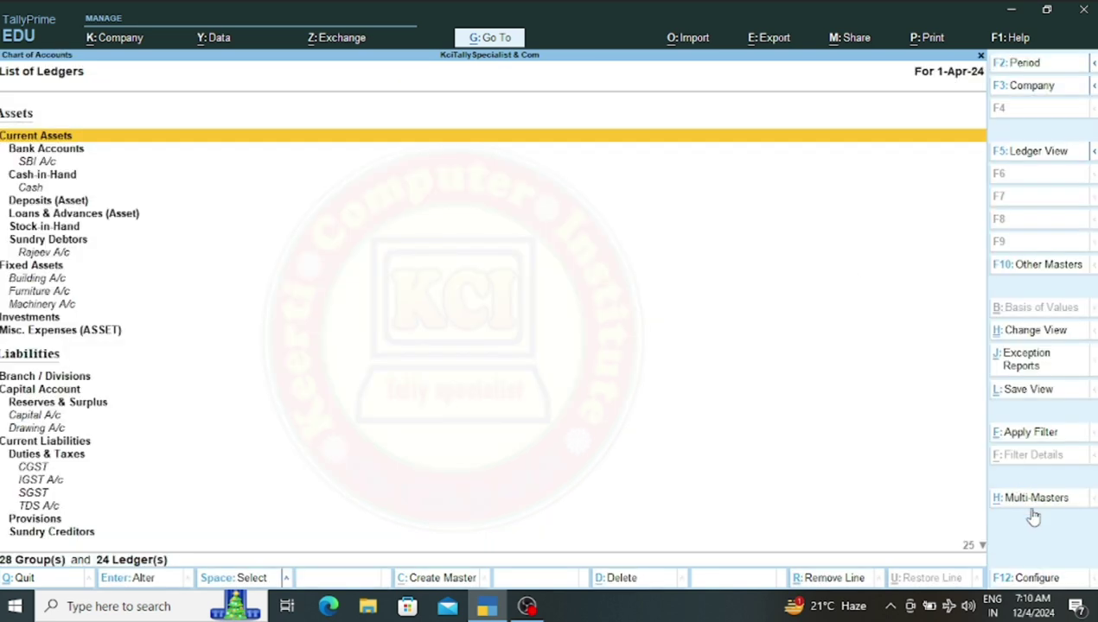
Review all ledgers via Multi-Masters Multi Alter for All Items, then return to Gateway of Tally
{"action": "key", "text": "alt"}
{"action": "left_click", "coordinate": [1032, 516]}
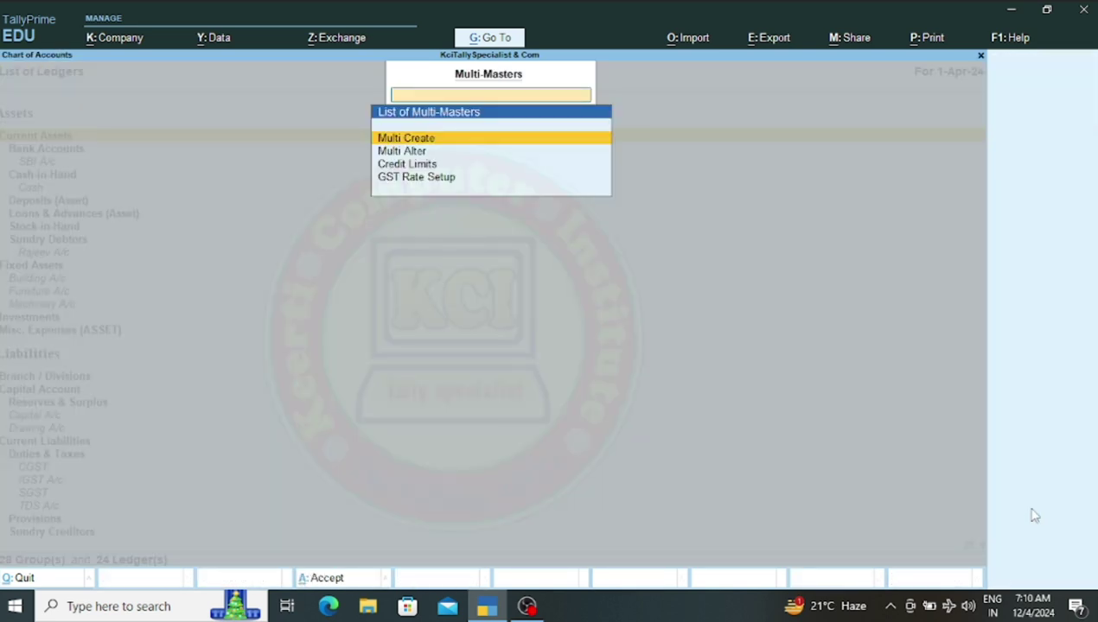
{"action": "key", "text": "Down"}
{"action": "key", "text": "Return"}
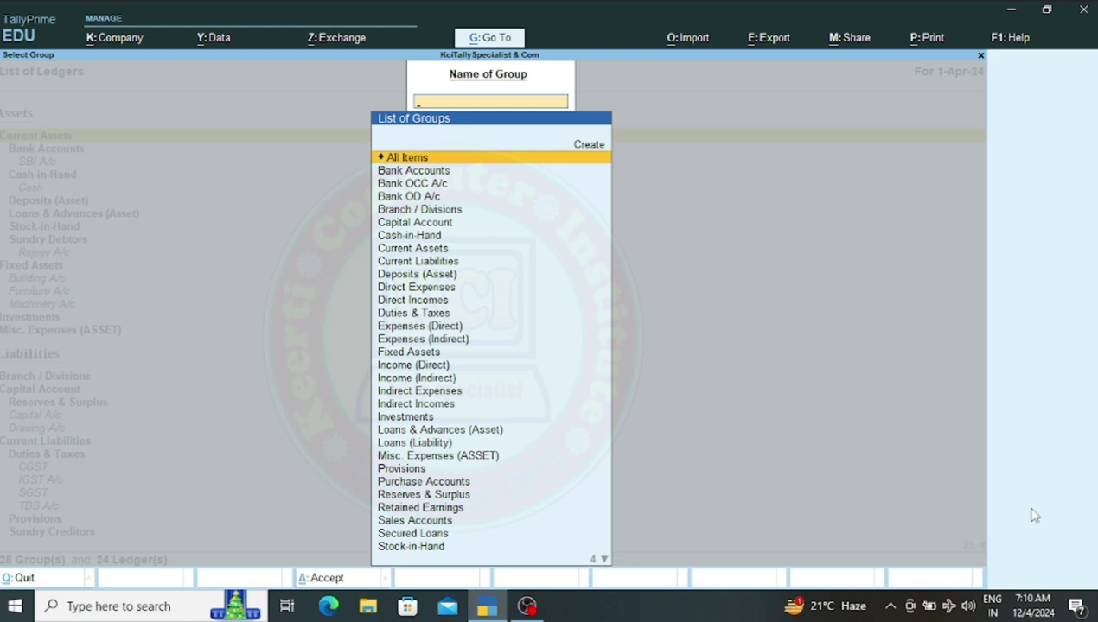
{"action": "key", "text": "Return"}
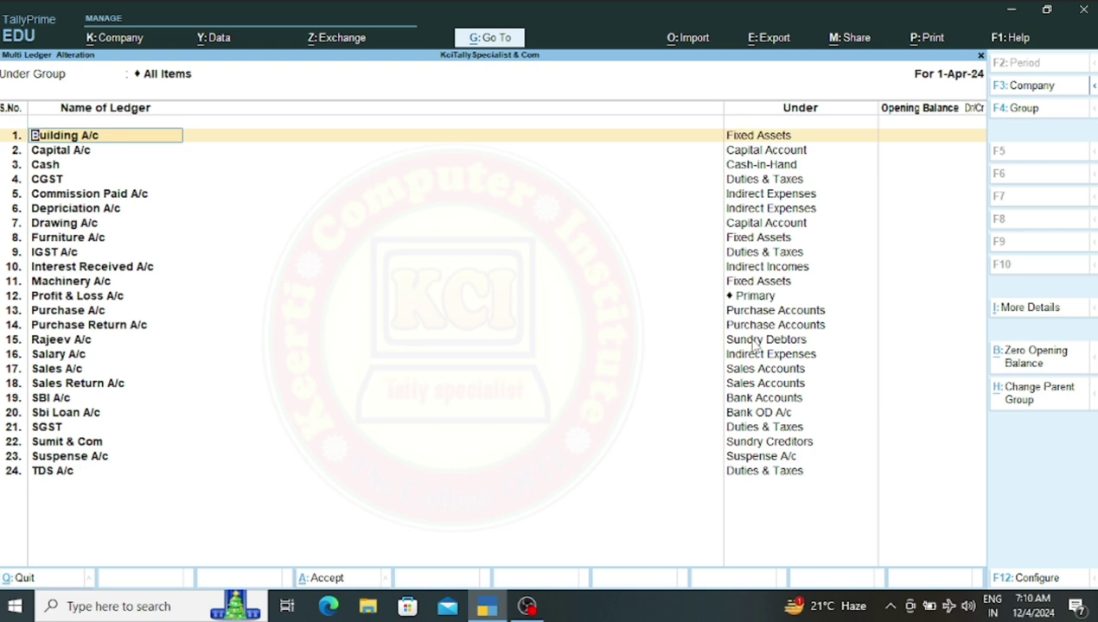
{"action": "key", "text": "BackSpace"}
{"action": "key", "text": "Escape"}
{"action": "key", "text": "Escape"}
{"action": "key", "text": "Escape"}
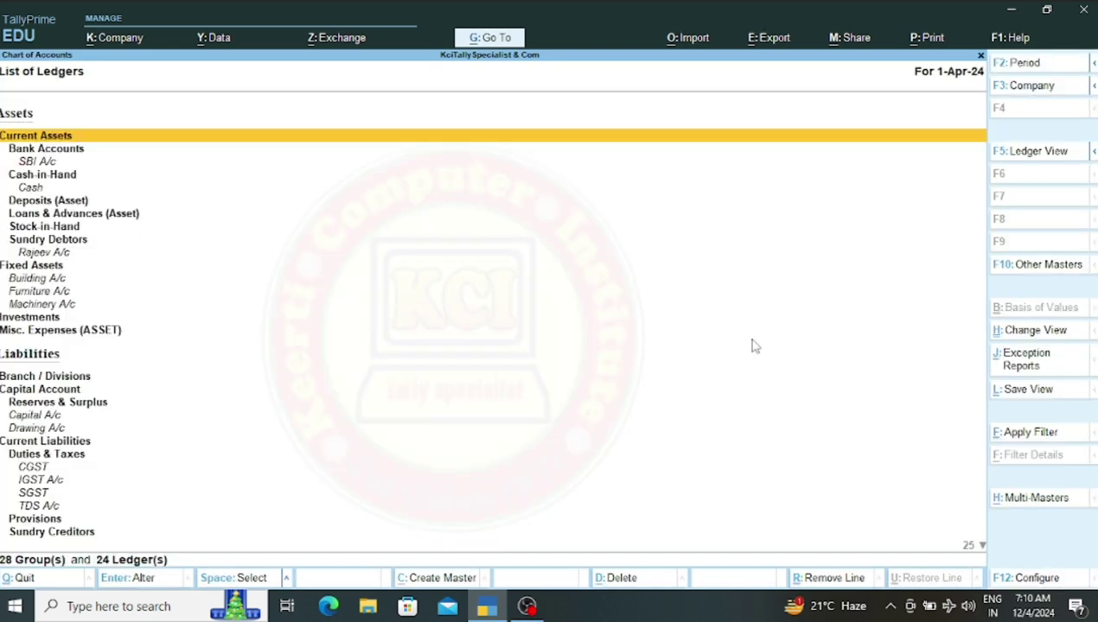
{"action": "key", "text": "Escape"}
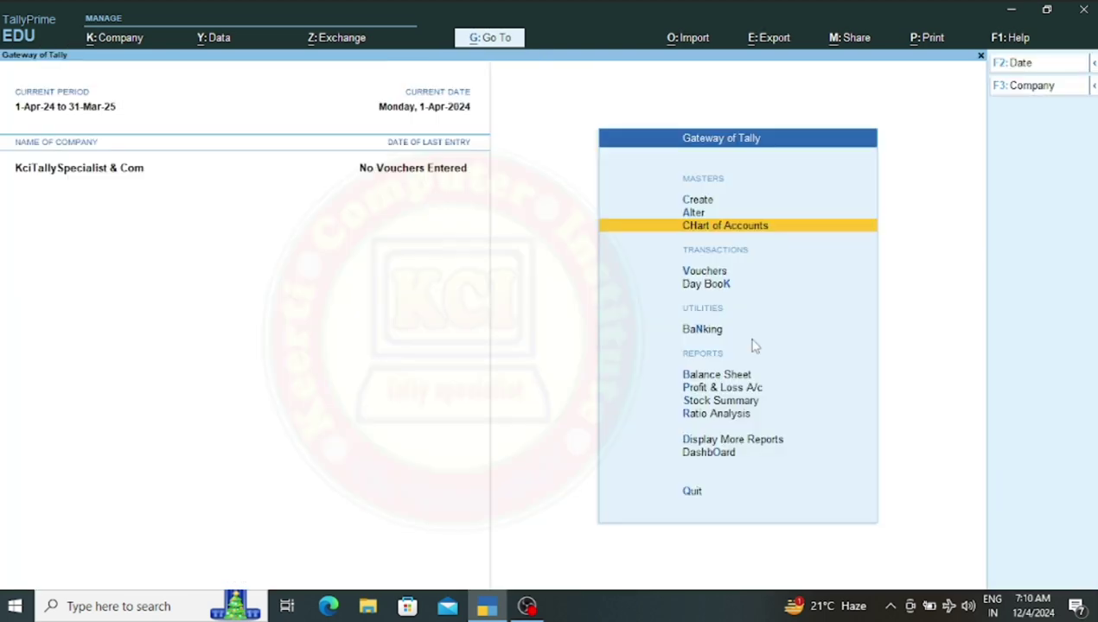